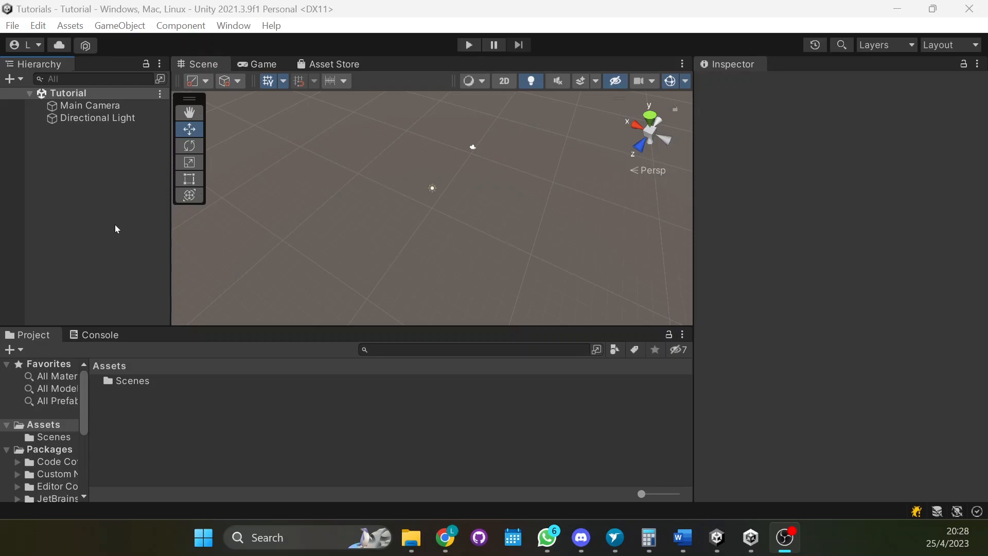
Step: Add a 3D plane to the Tutorial scene and name it Grass
right_click(66, 180)
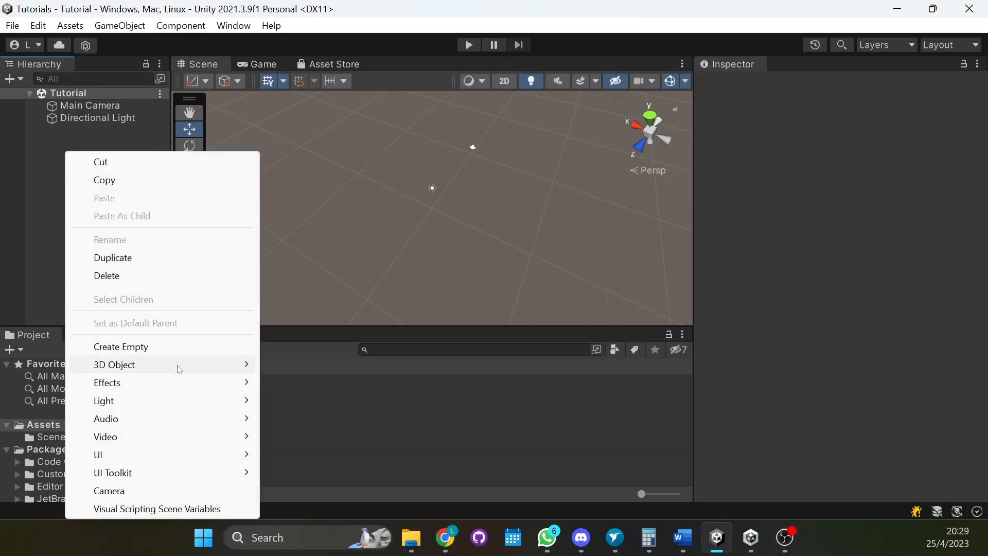
mouse_move(179, 367)
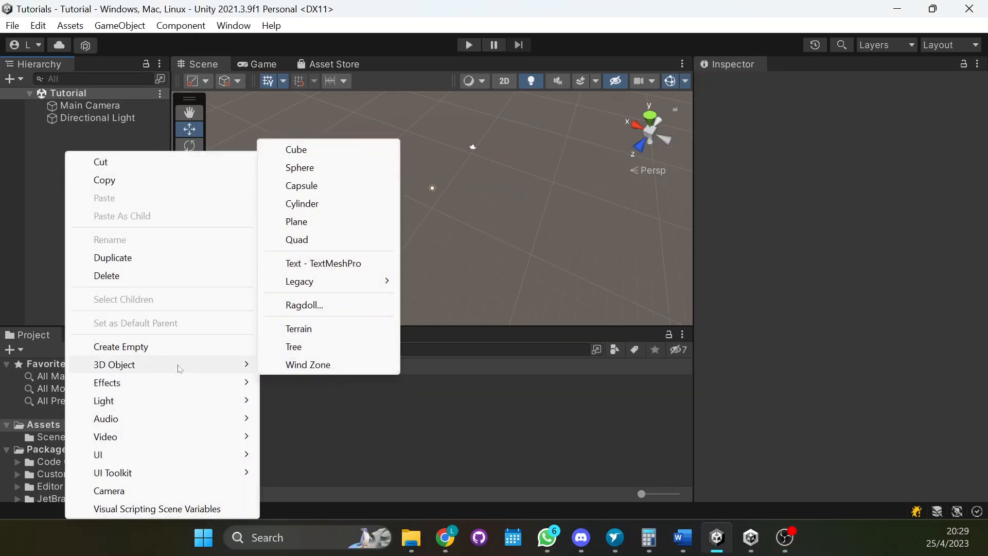
click(334, 227)
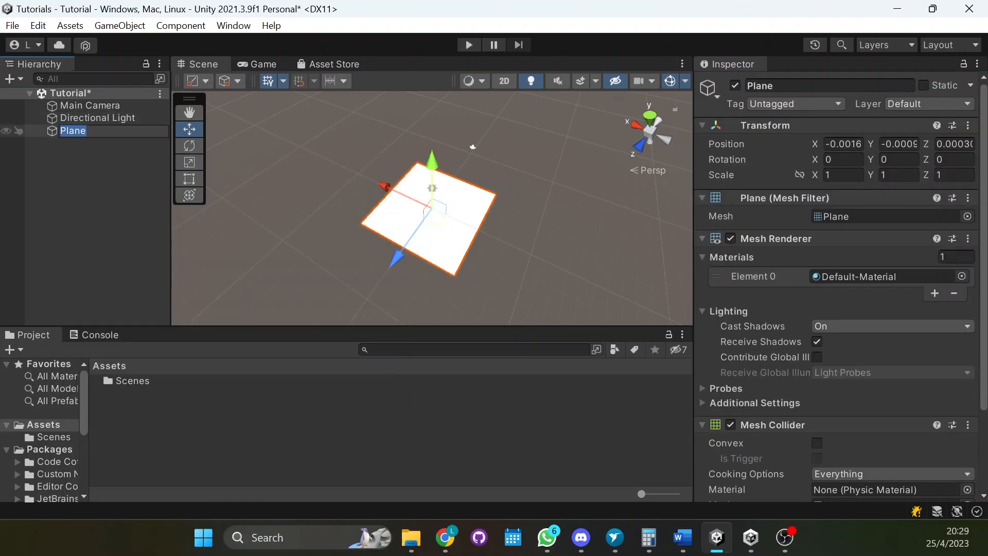
text(Grass)
key(Return)
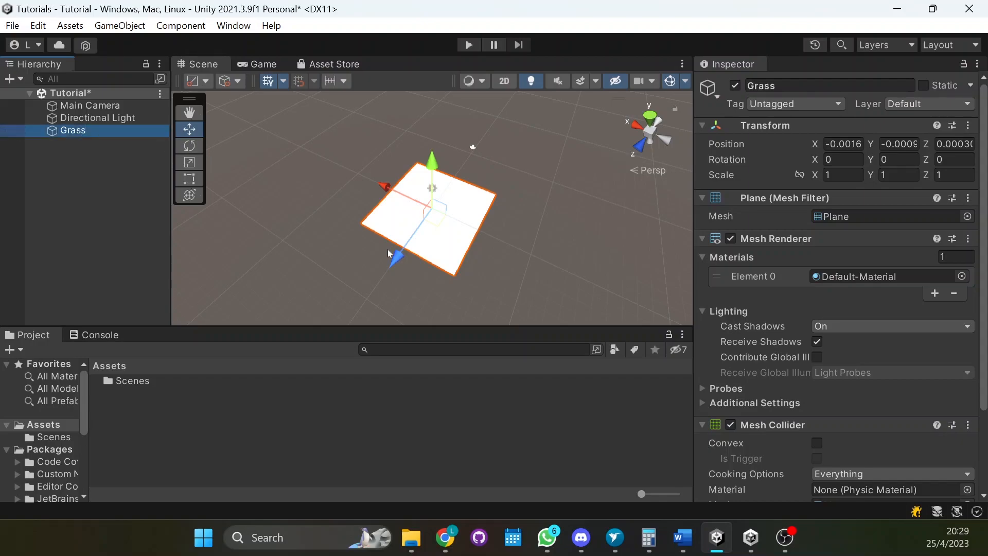
scroll(388, 249, up, 5)
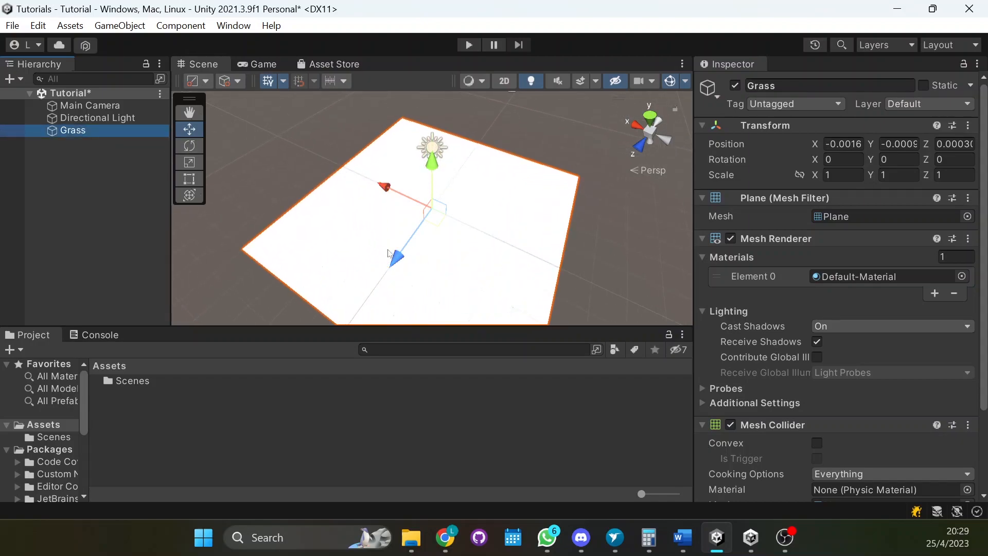
scroll(350, 275, down, 4)
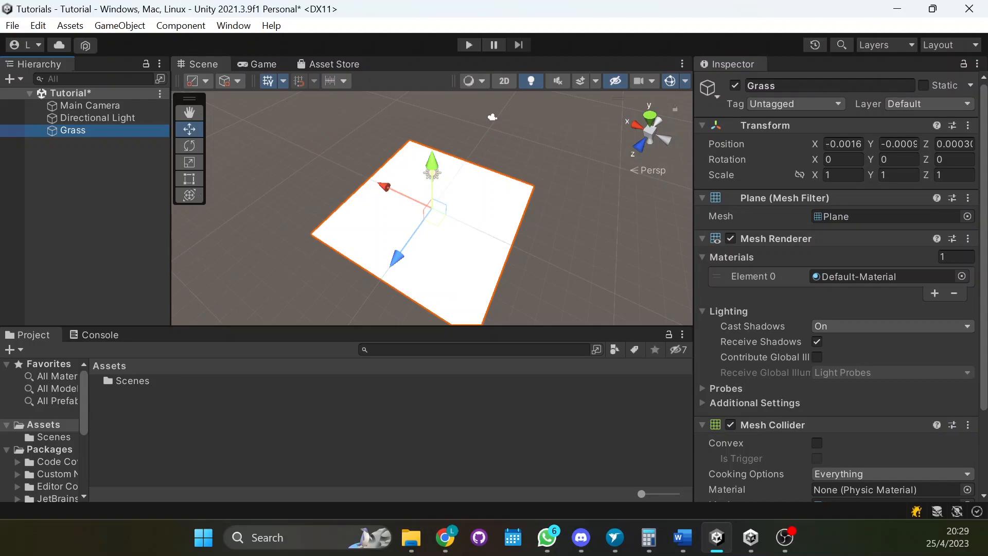
Step: Create a new material in the Assets folder and name it Grass
click(167, 412)
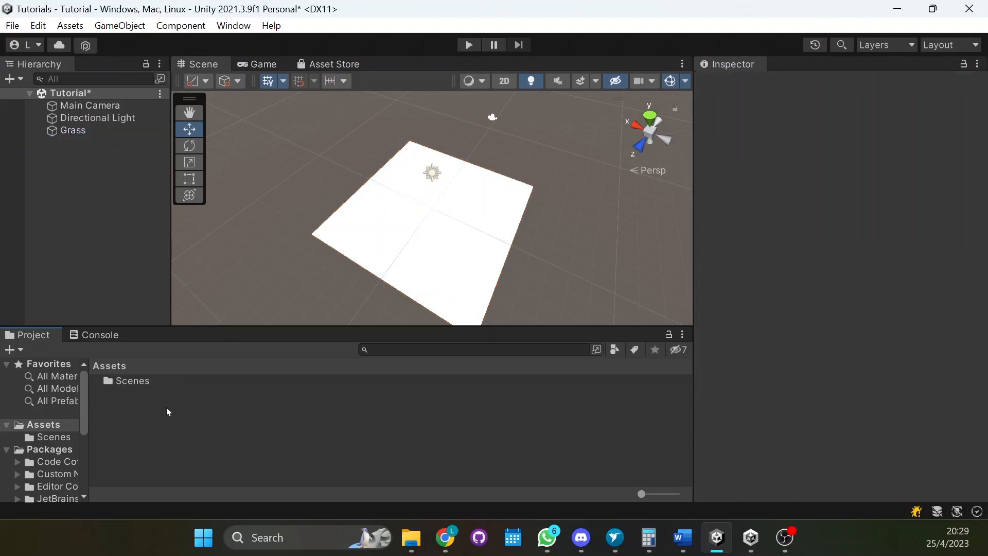
right_click(116, 410)
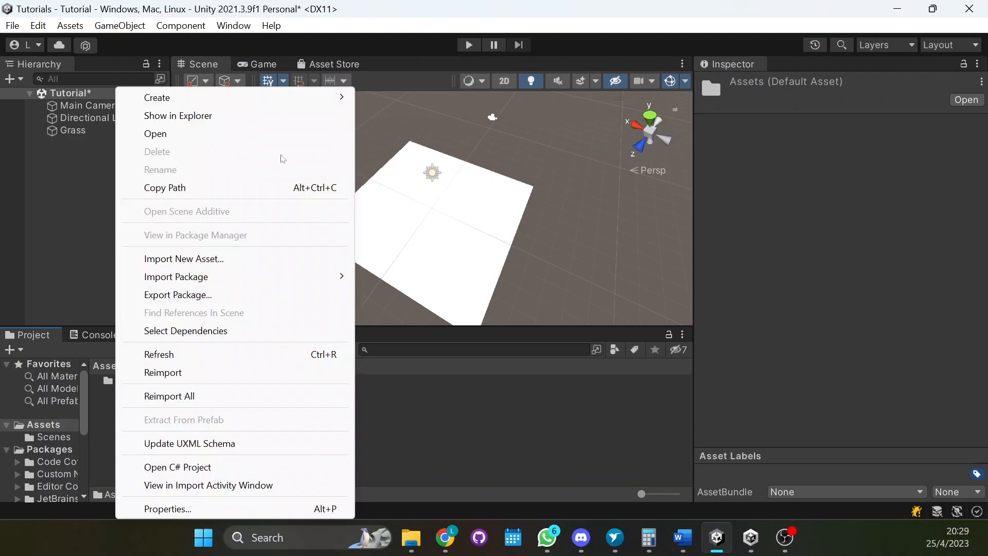
mouse_move(332, 100)
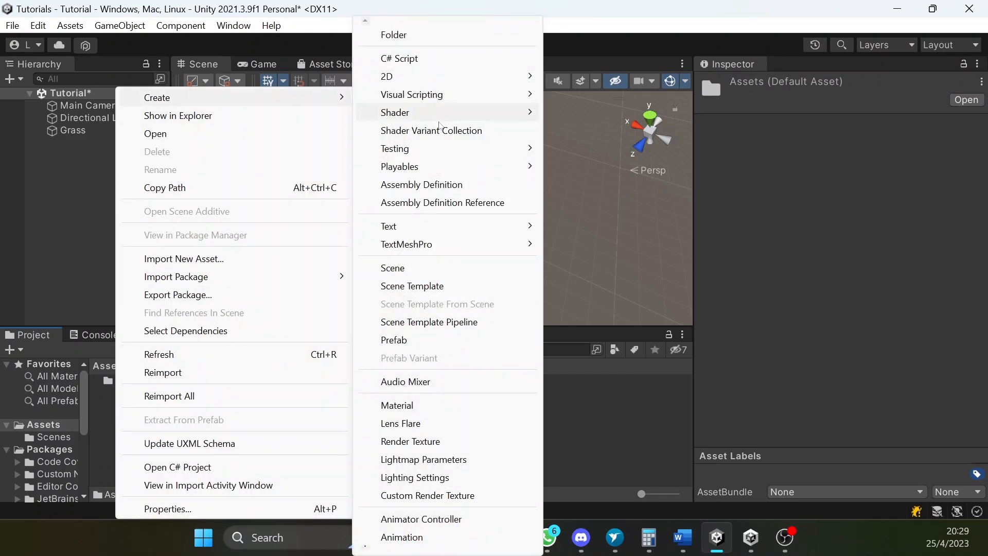
click(446, 406)
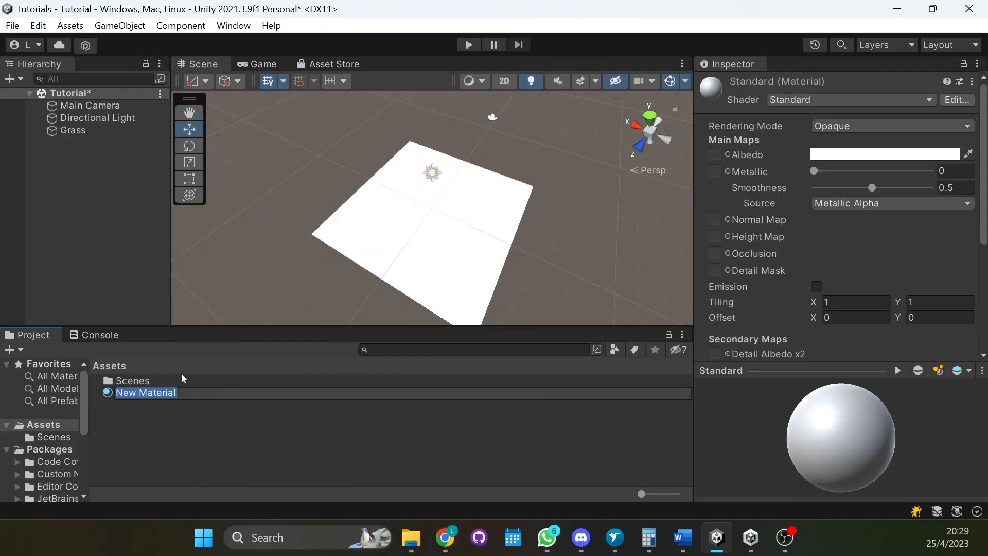
text(Grass)
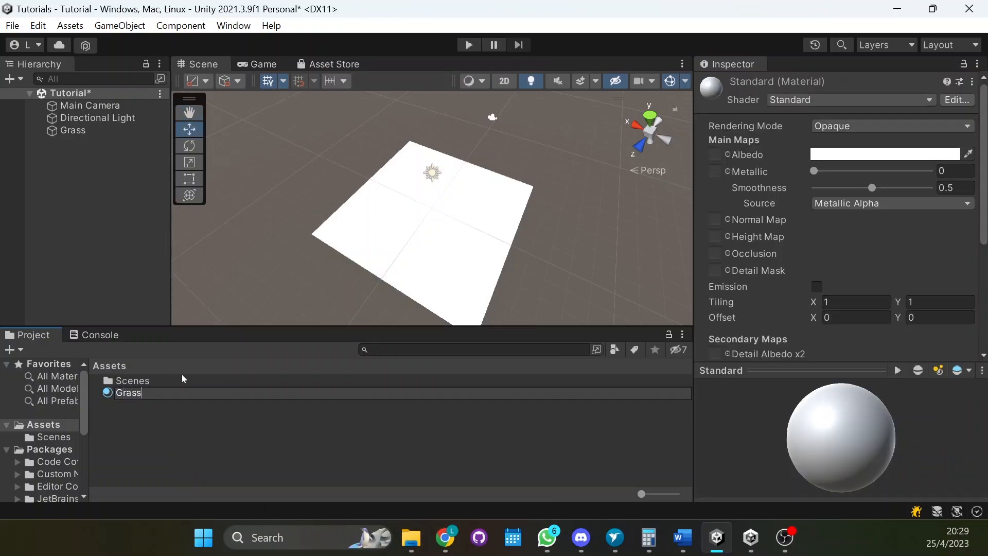
key(Return)
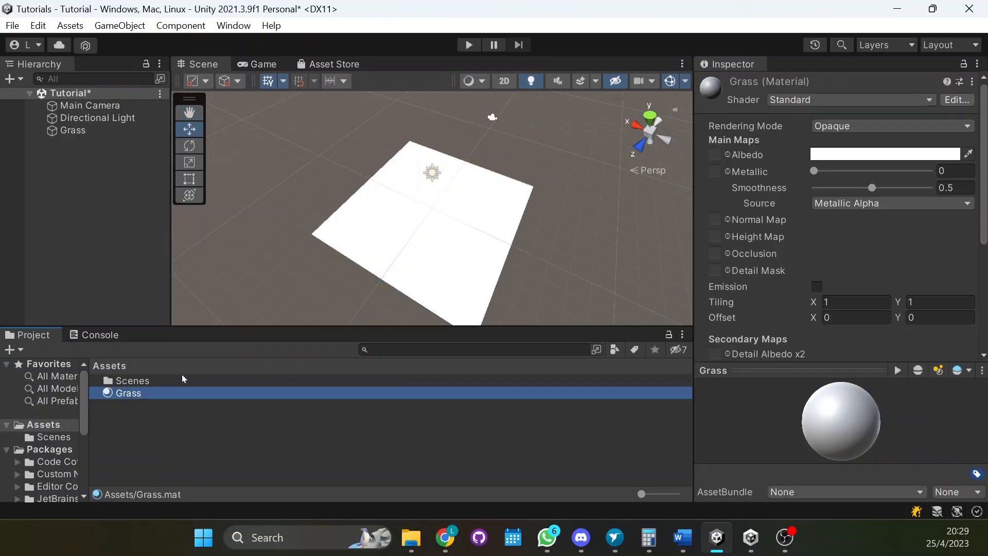
Step: Set the Grass material's albedo colour to a dark green
click(858, 154)
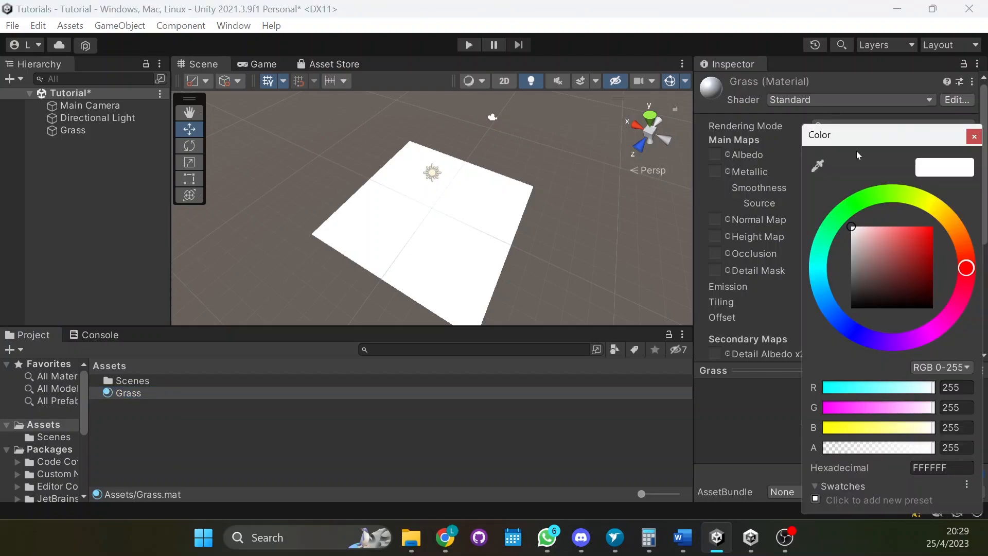
click(863, 200)
drag(892, 241, 932, 266)
click(974, 136)
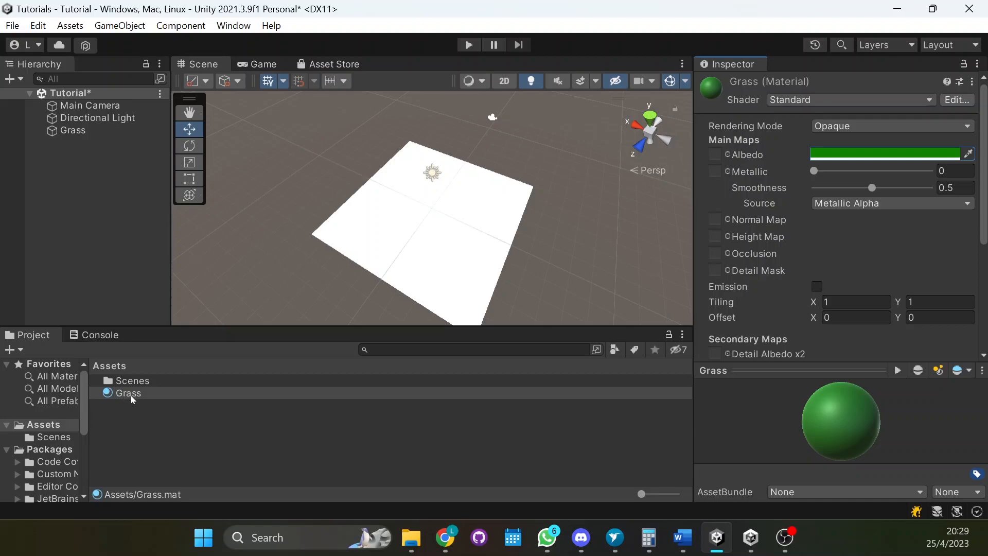
Step: Assign the second Grass material found in the material picker to the Grass plane's Mesh Renderer as Element 0
mouse_move(131, 395)
mouse_down()
mouse_move(171, 385)
mouse_move(413, 199)
mouse_move(181, 313)
mouse_move(136, 394)
mouse_up()
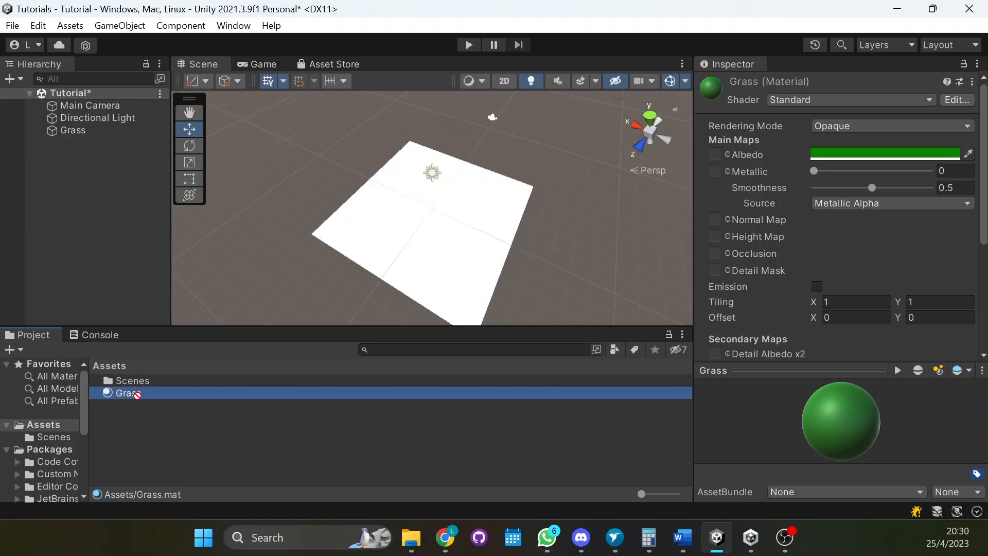
click(73, 132)
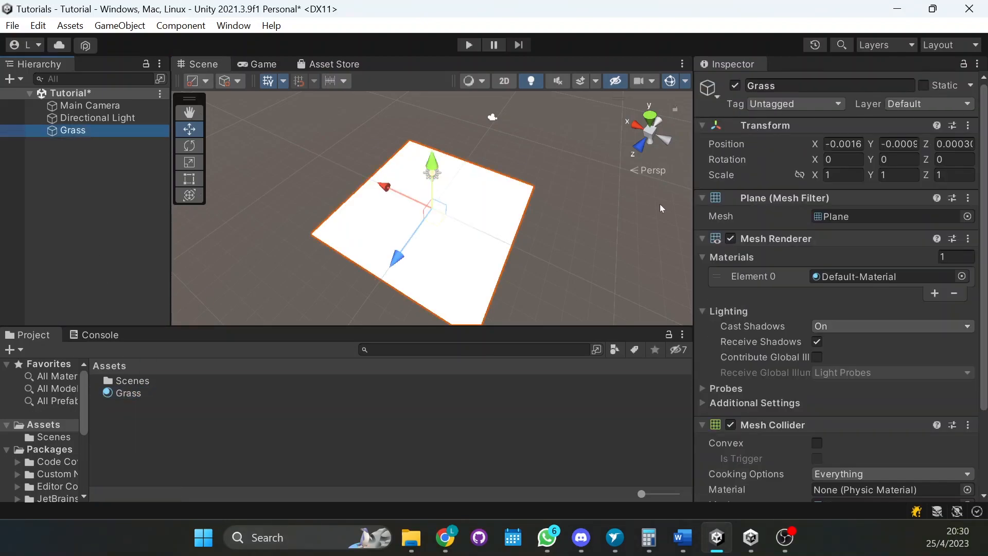
click(721, 258)
click(721, 258)
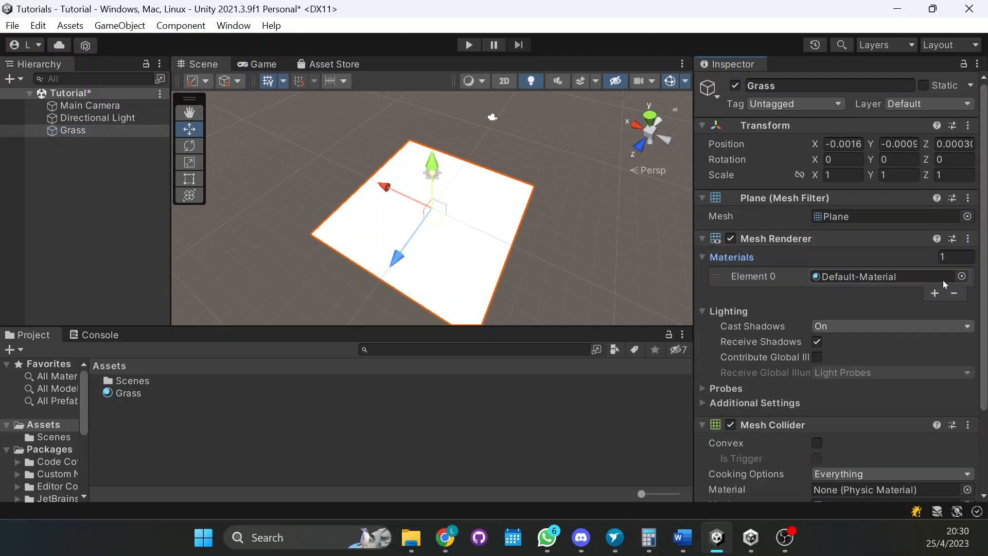
click(961, 277)
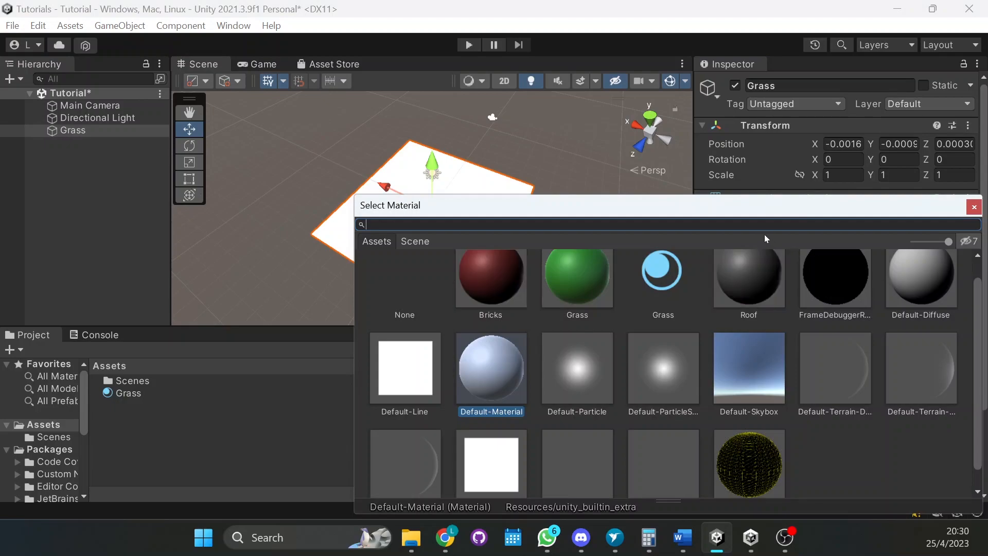
text(Grass)
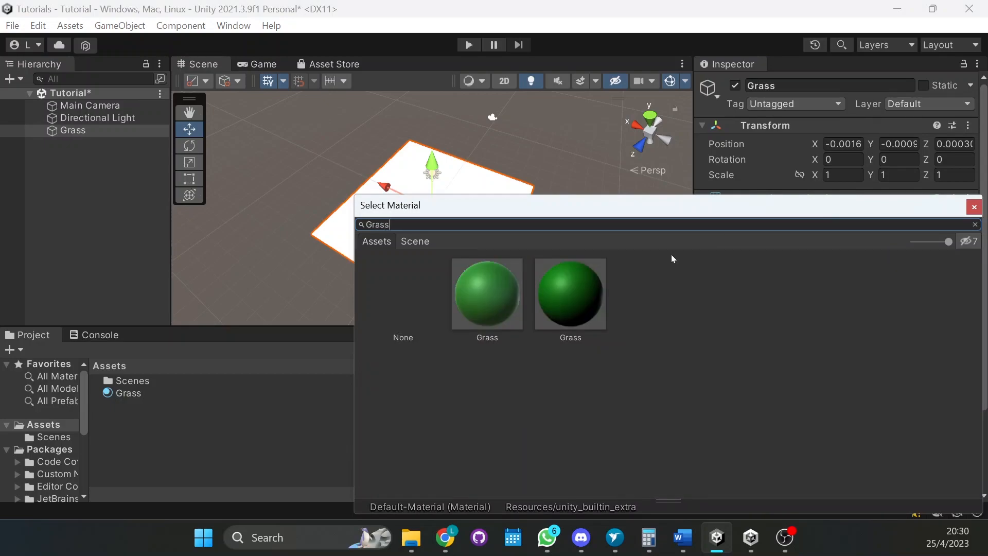
double_click(565, 288)
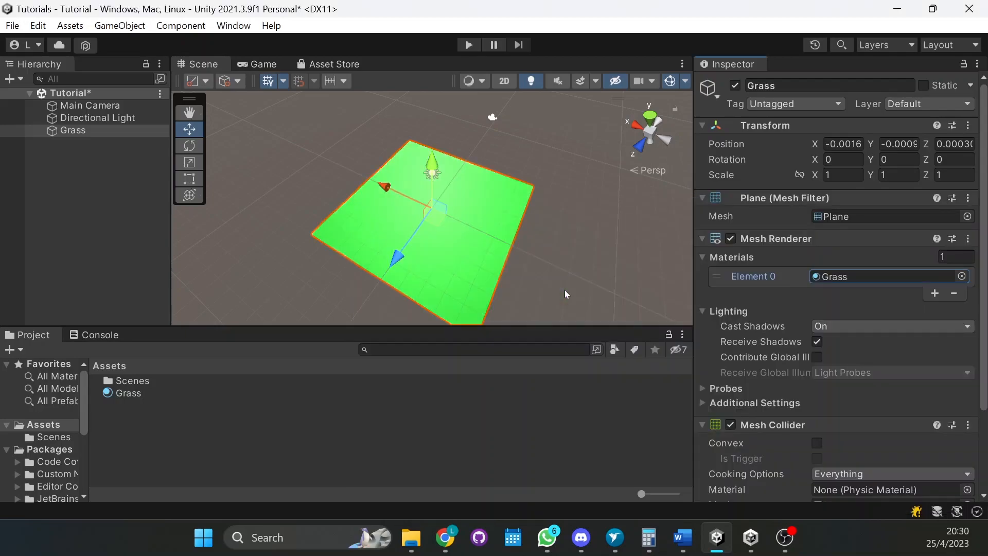
Step: Add a 3D cube to the scene at the centre of the Grass plane
scroll(403, 250, up, 2)
scroll(402, 248, down, 2)
click(99, 171)
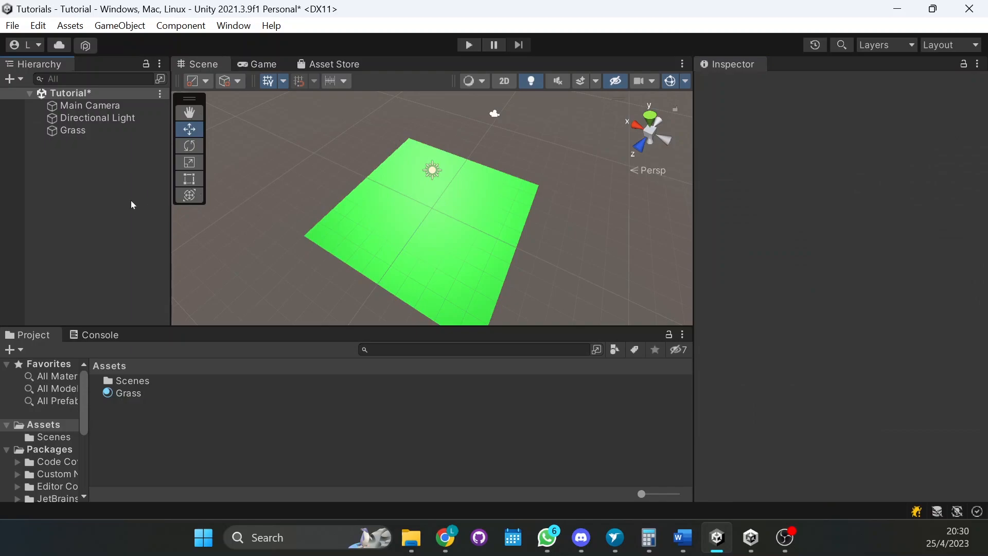
right_click(79, 195)
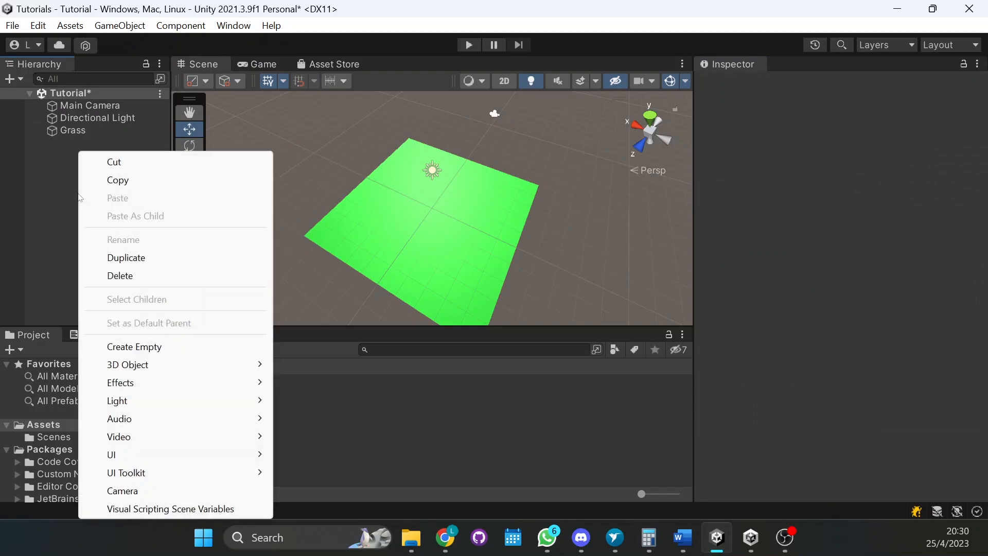
mouse_move(162, 369)
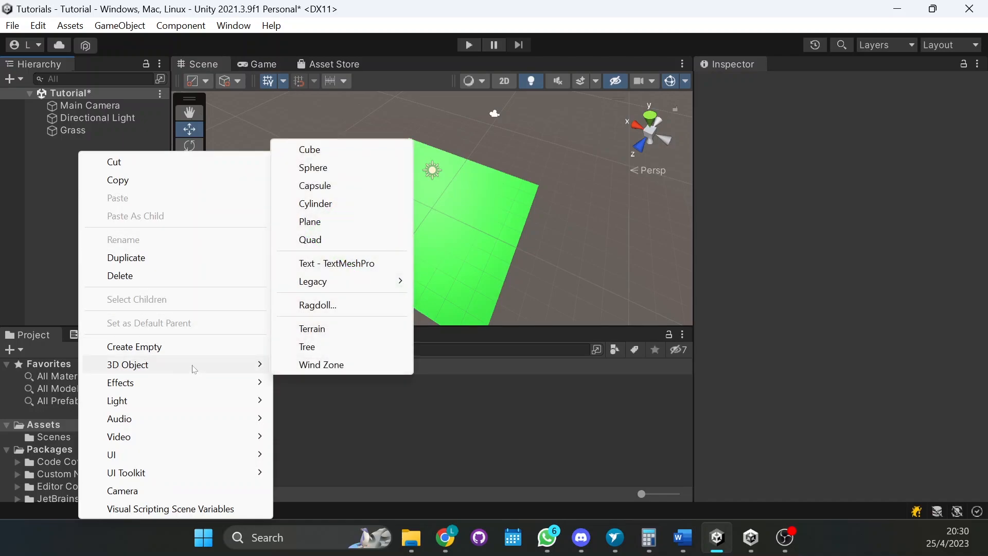
click(345, 153)
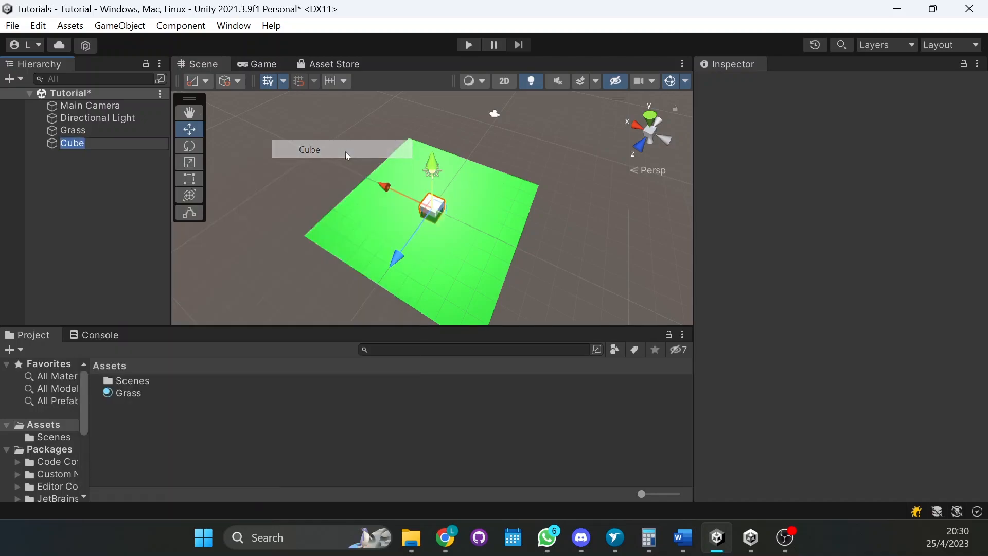
Step: Rename the new cube as Walls
alt+drag(327, 236, 406, 172)
scroll(406, 172, up, 5)
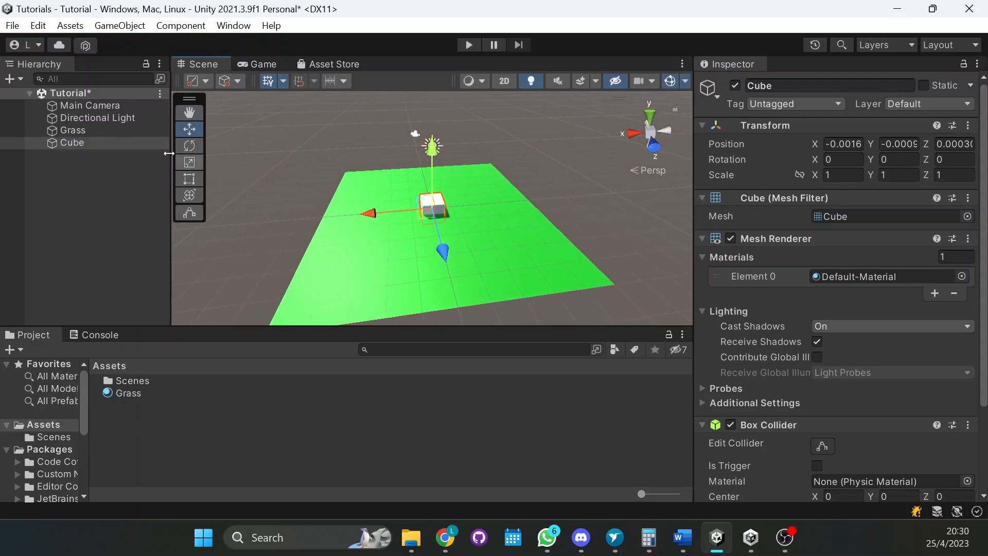
click(72, 142)
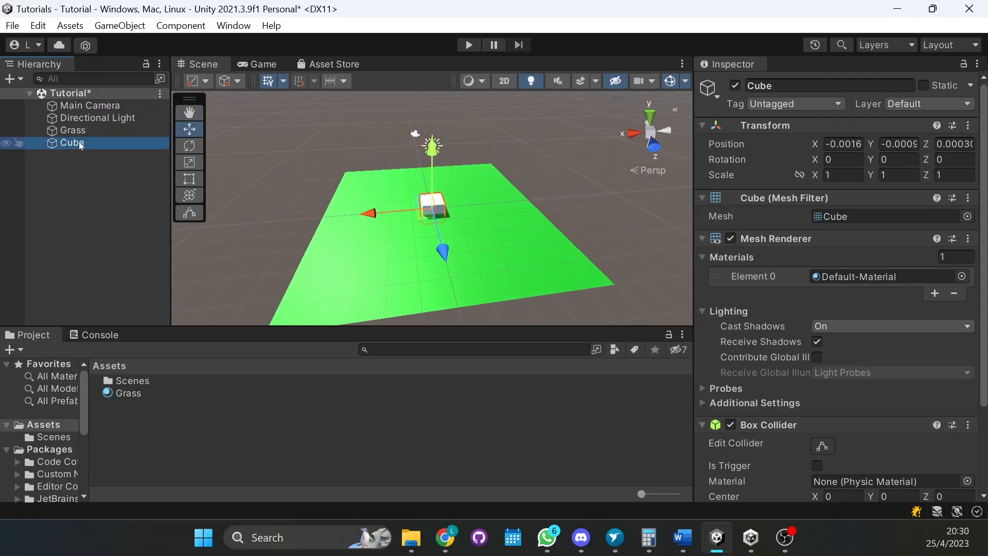
key(F2)
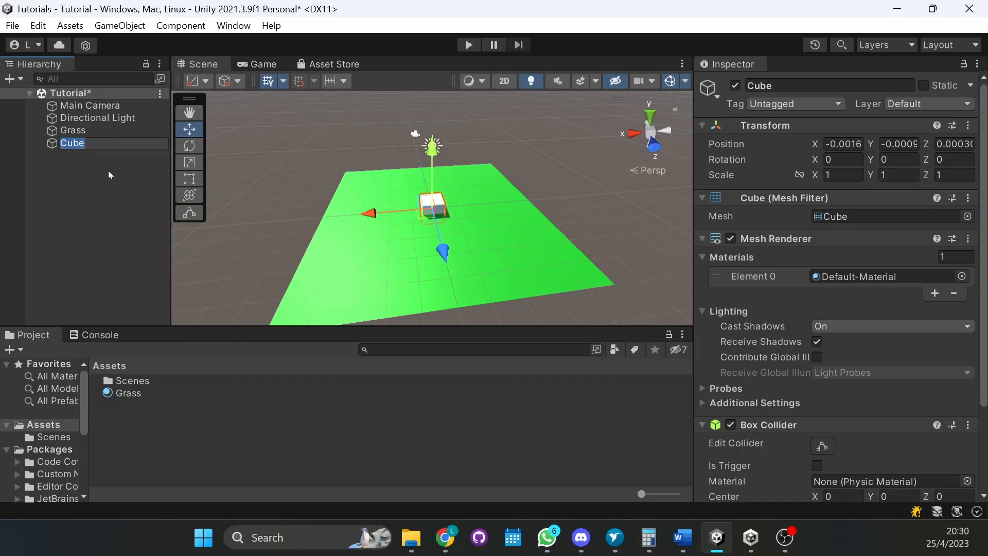
text(Walls)
key(Return)
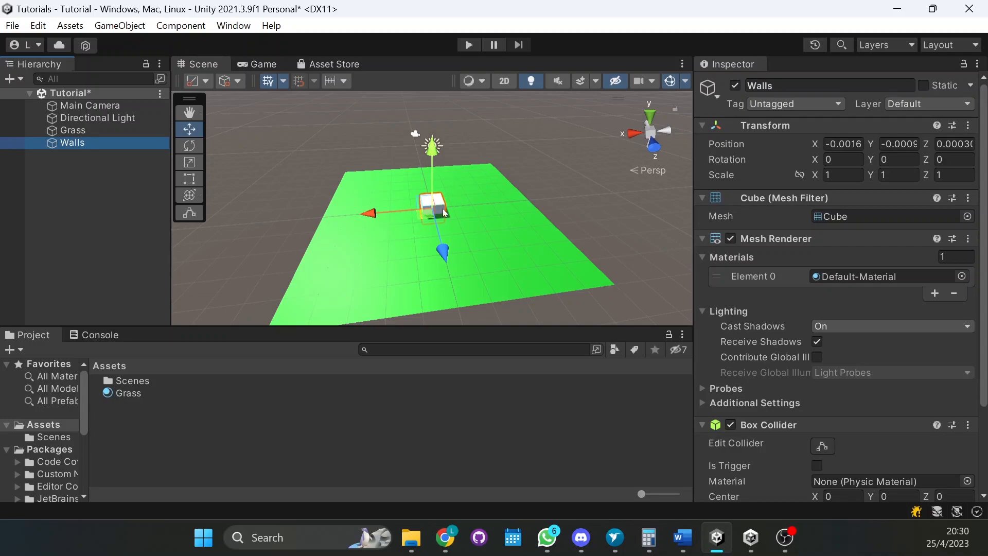
Step: Raise the Walls cube with the Move tool to a Y position of about 0.48
click(195, 115)
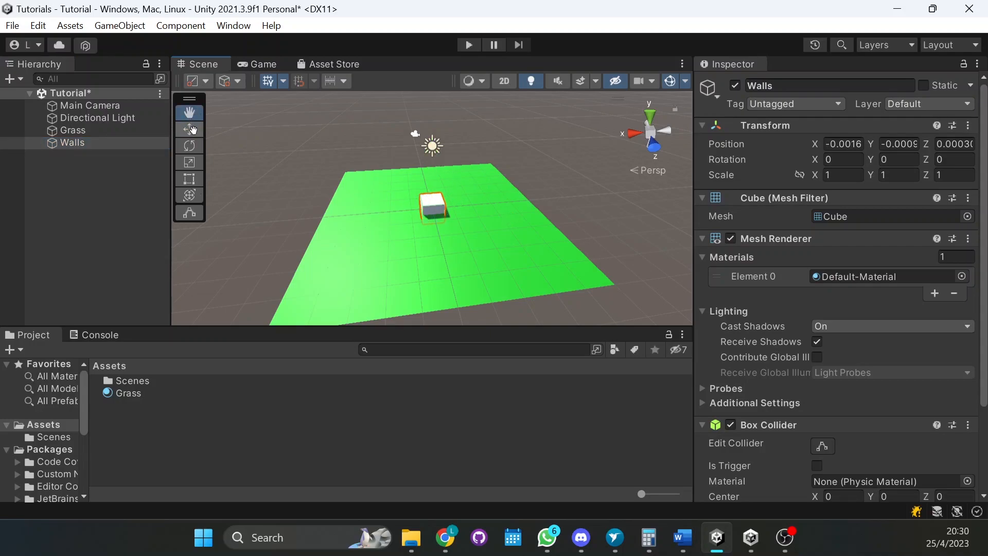
click(191, 130)
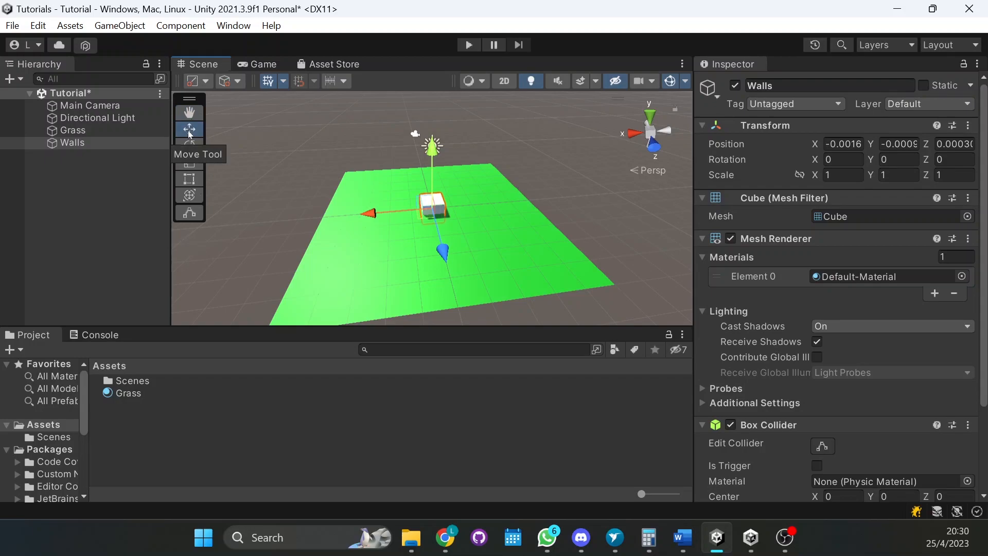
drag(433, 154, 435, 148)
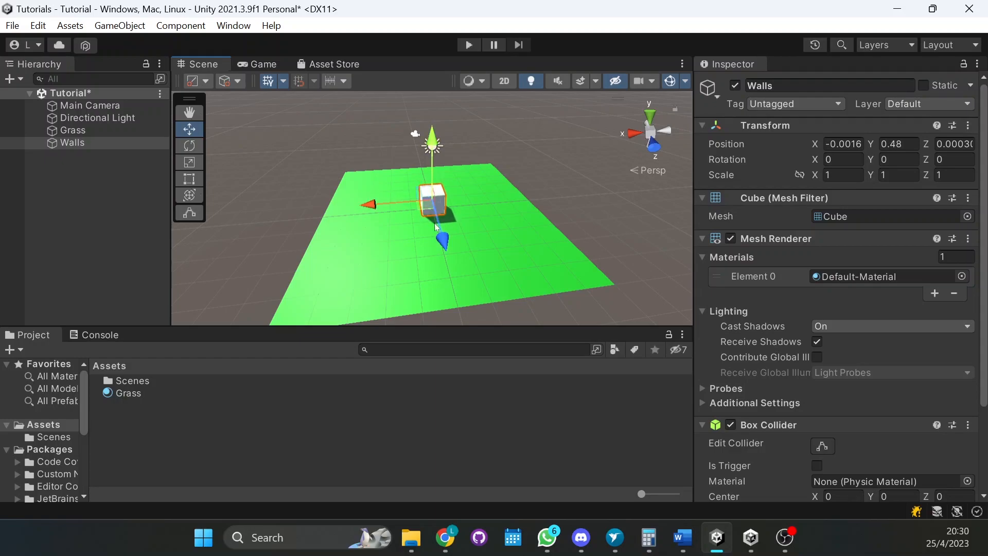
Step: Stretch the Walls cube along Z to a scale of about 2.22 and set its X scale to 2
key(alt)
alt+drag(370, 233, 549, 234)
alt+drag(359, 187, 400, 194)
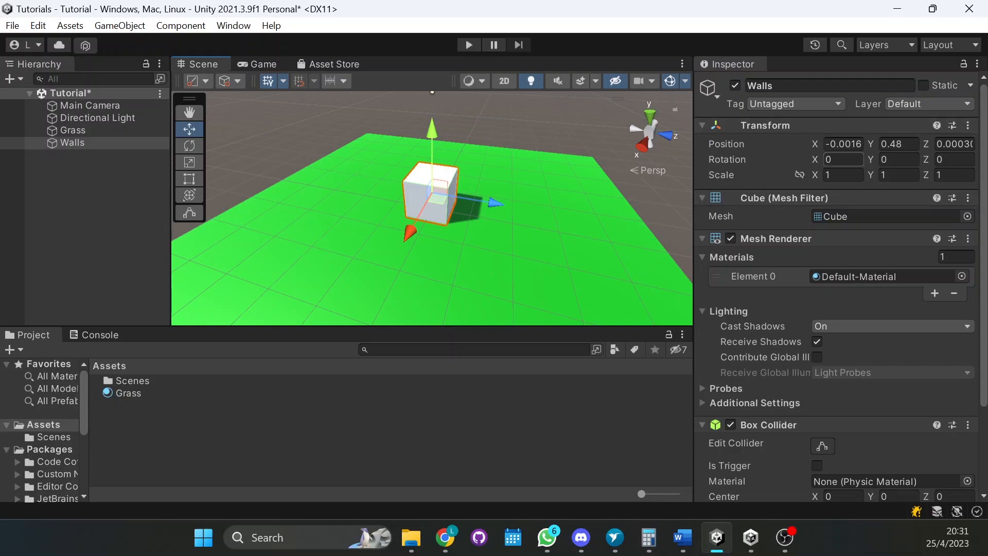
click(193, 163)
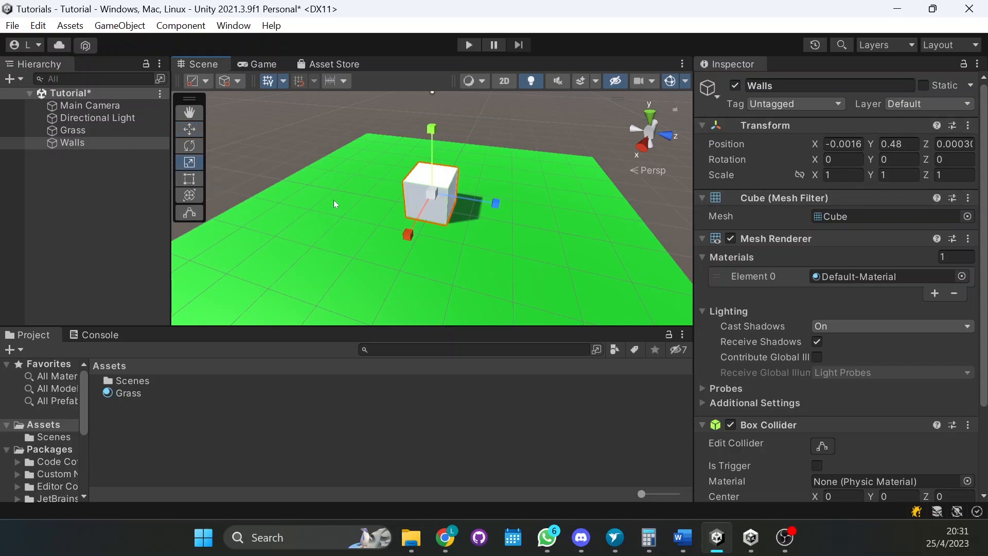
drag(496, 204, 566, 220)
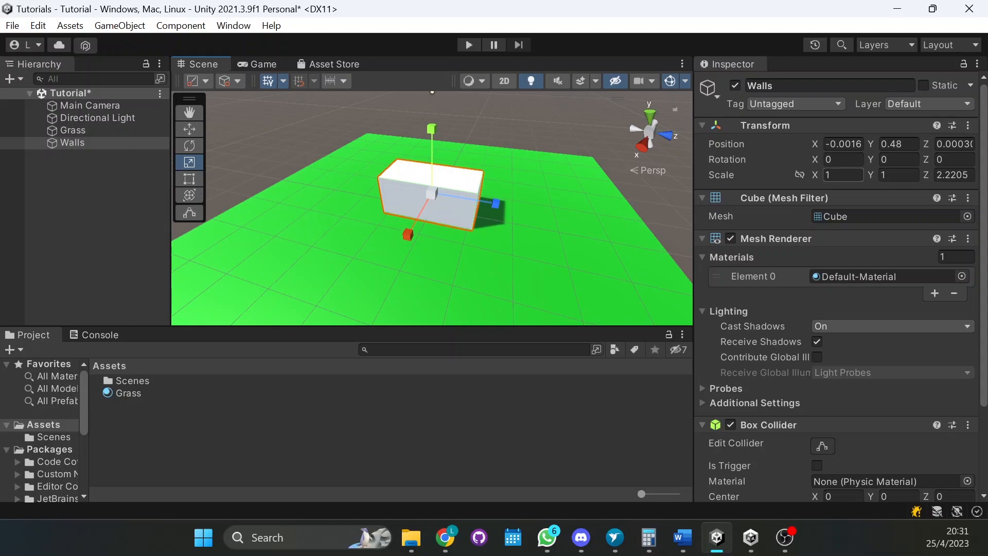
click(842, 175)
text(2)
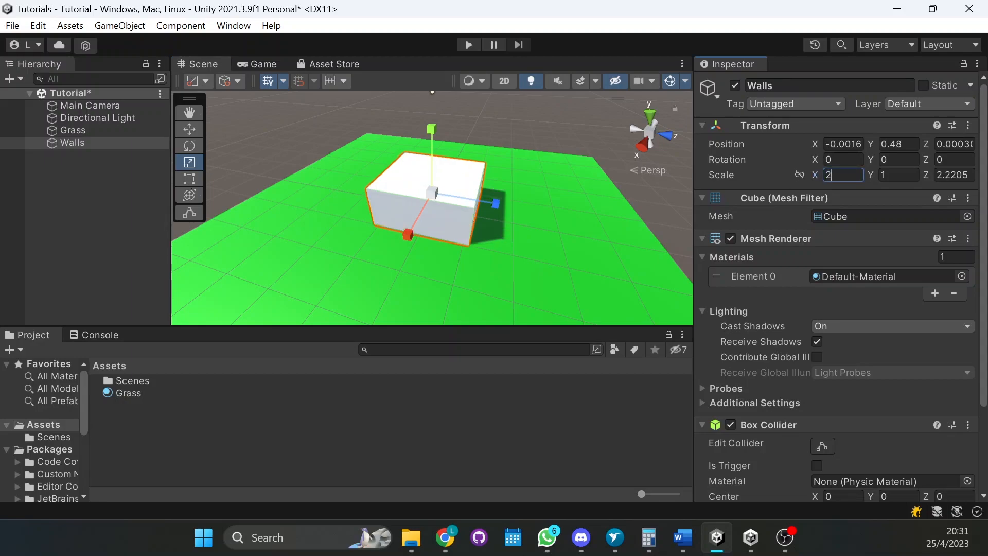
Step: Set the Walls cube's Y scale to 1.5 and raise it slightly with the Move tool so it rests on the grass
click(887, 177)
text(2)
key(BackSpace)
text(1.5)
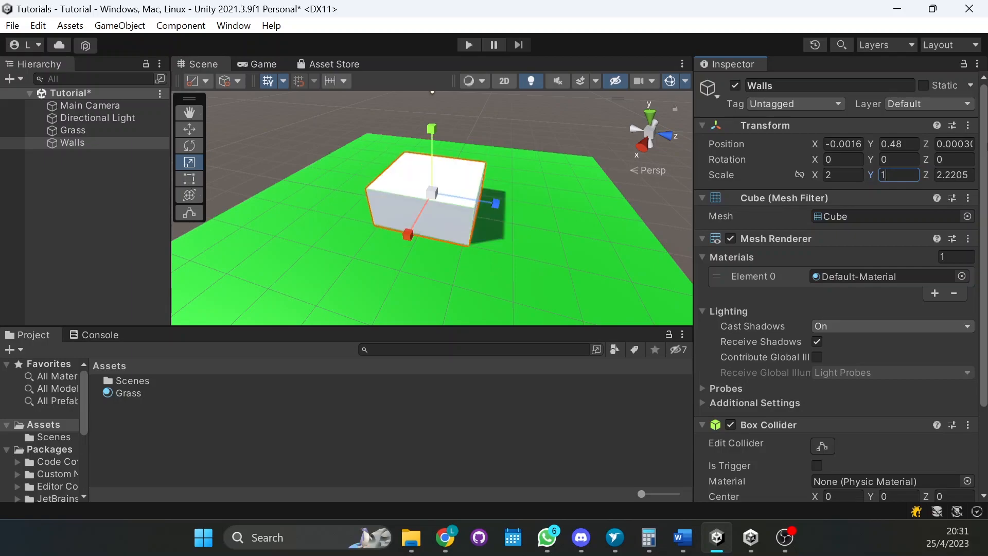
click(189, 129)
drag(431, 144, 431, 133)
alt+drag(507, 208, 472, 164)
click(51, 209)
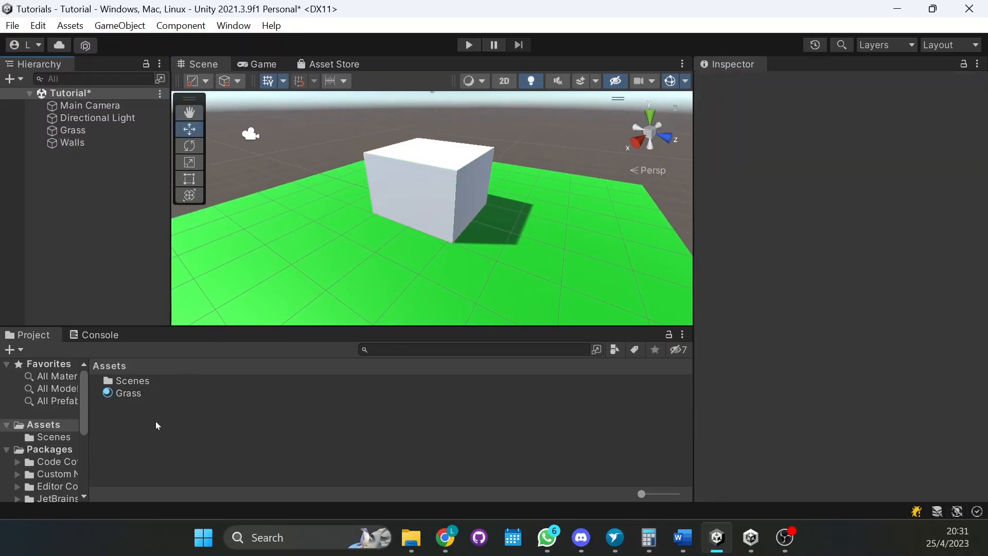
Step: Create a new material named Bricks in the Assets folder
click(144, 435)
right_click(146, 436)
right_click(115, 415)
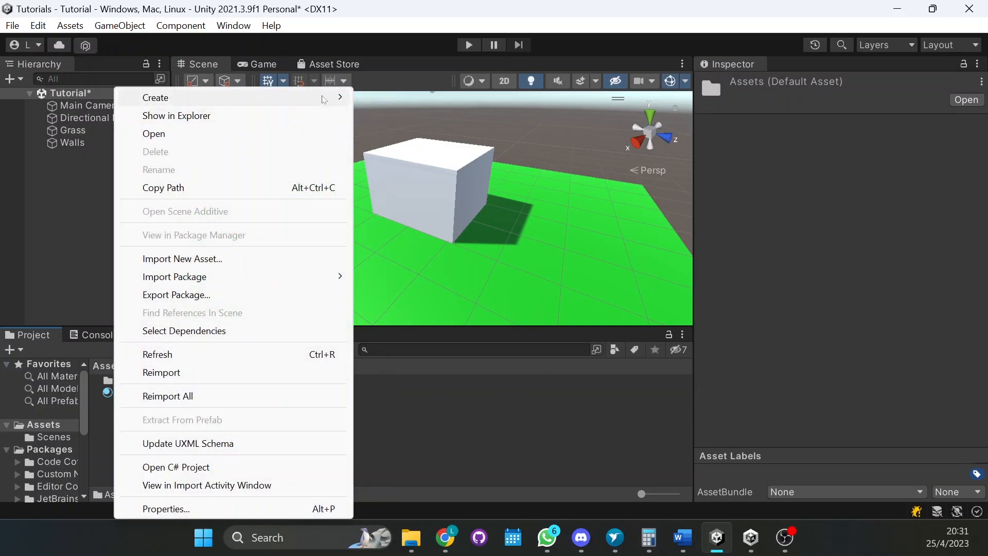
mouse_move(322, 95)
click(407, 406)
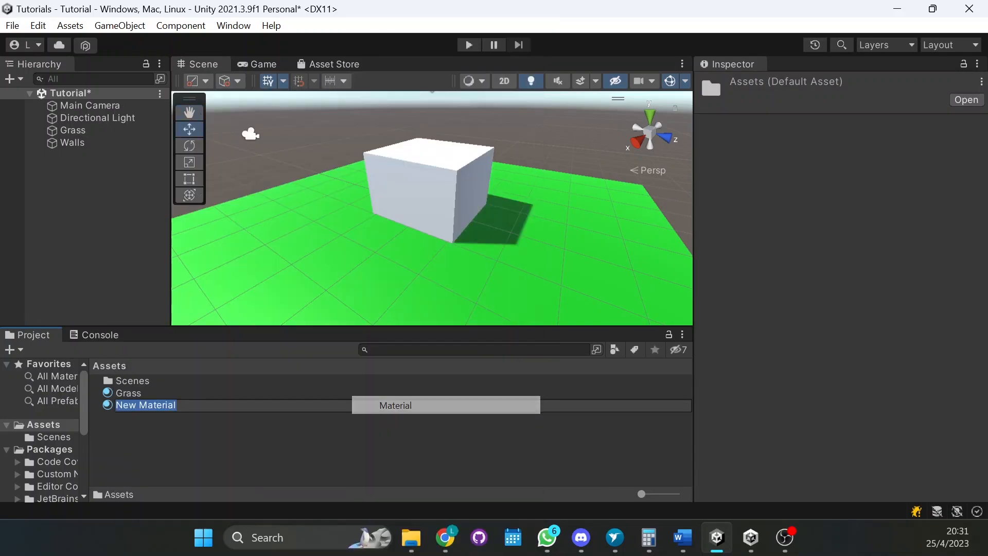
text(Bricks)
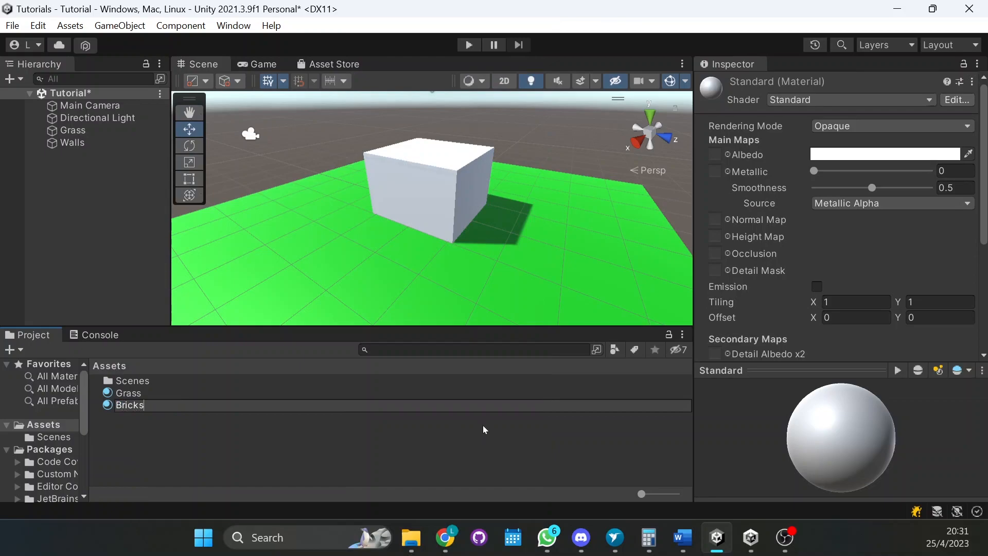
key(Return)
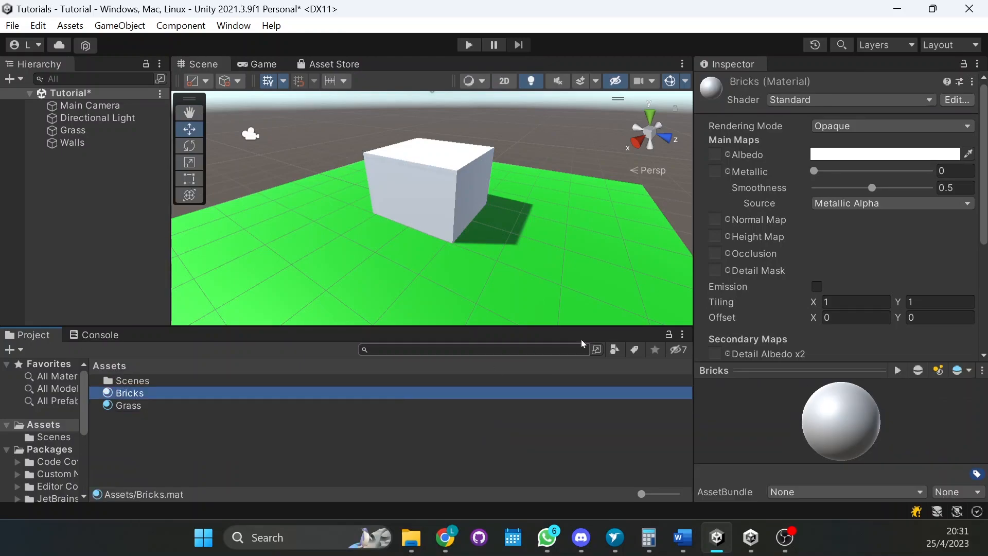
Step: Set the Bricks material's albedo to a dark red, about RGB 150, 27, 27, and apply it to the Walls cube
click(892, 155)
drag(908, 257, 920, 263)
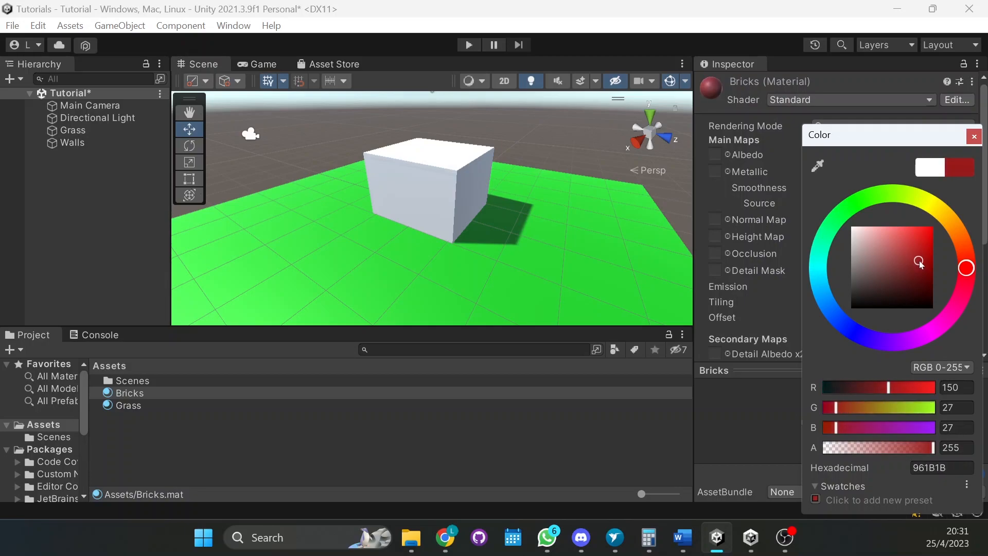
click(974, 136)
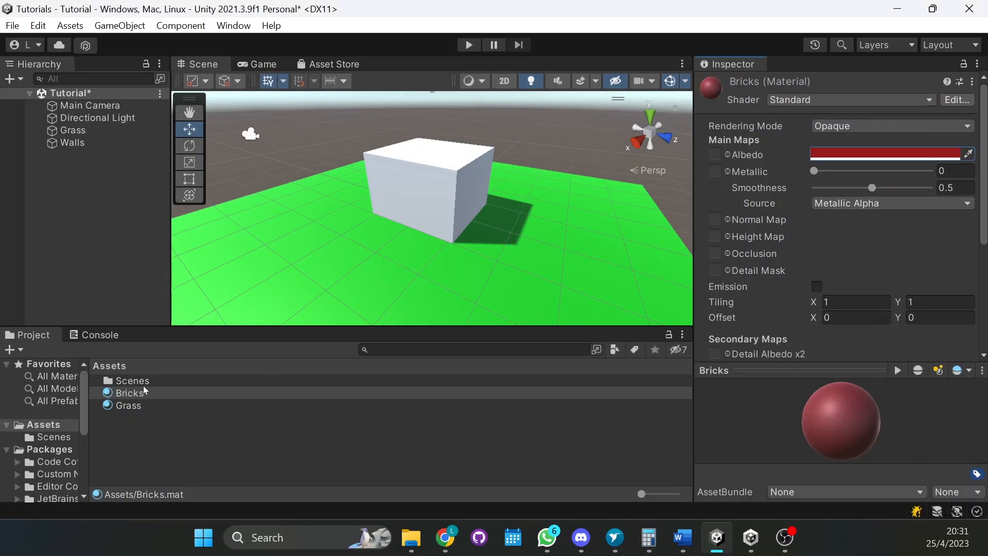
drag(135, 393, 418, 178)
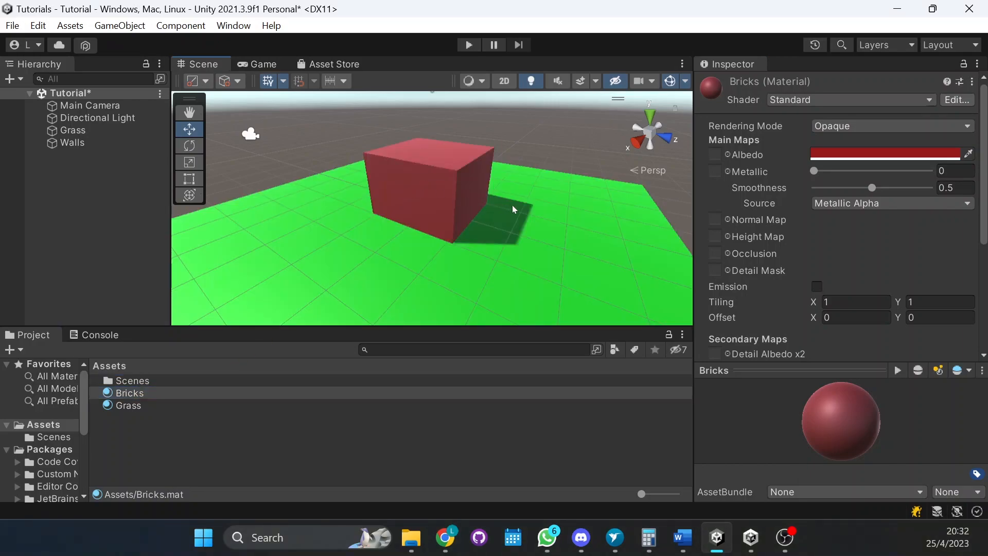
Step: Add a 3D cube named Roof and raise it above the walls to a Y position of about 2.05
alt+drag(560, 206, 302, 220)
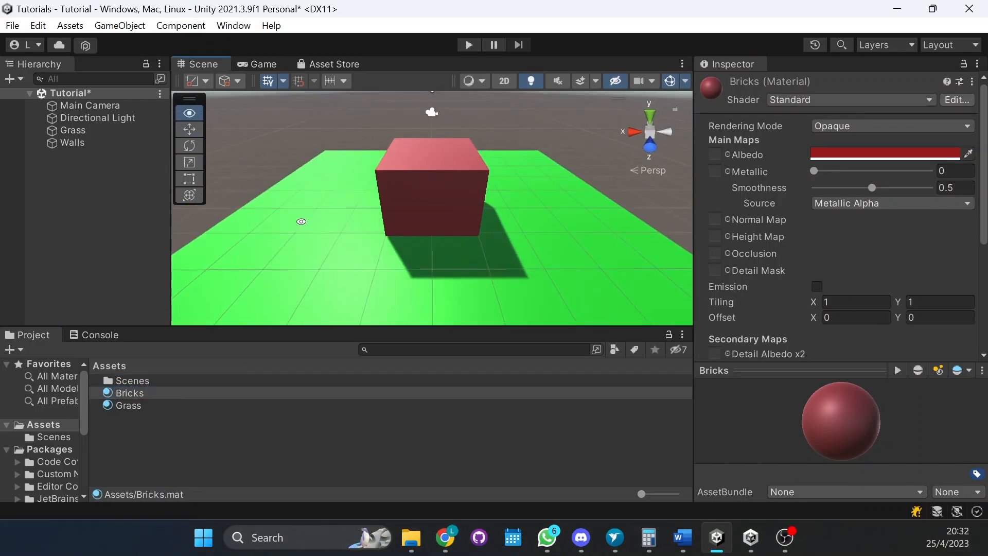
click(87, 228)
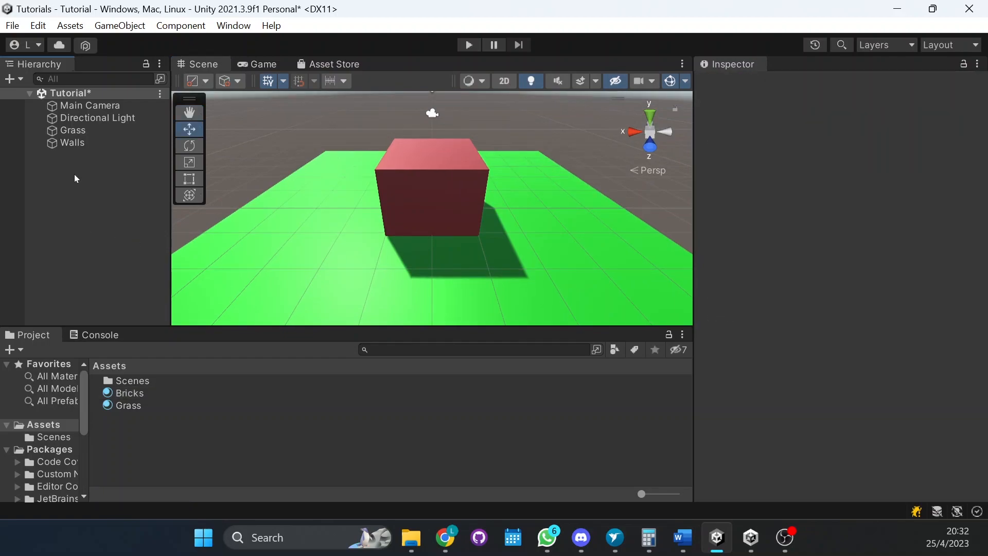
right_click(85, 193)
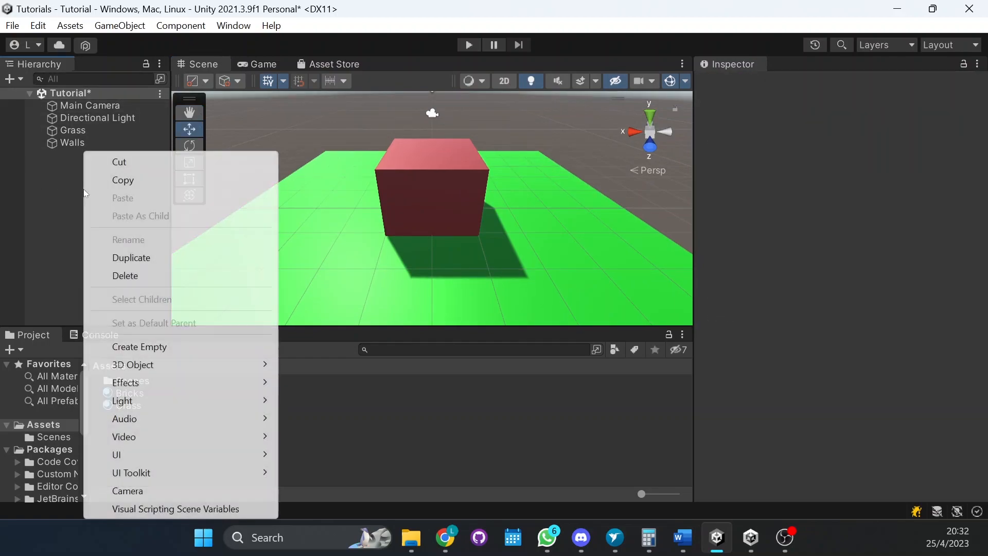
mouse_move(182, 367)
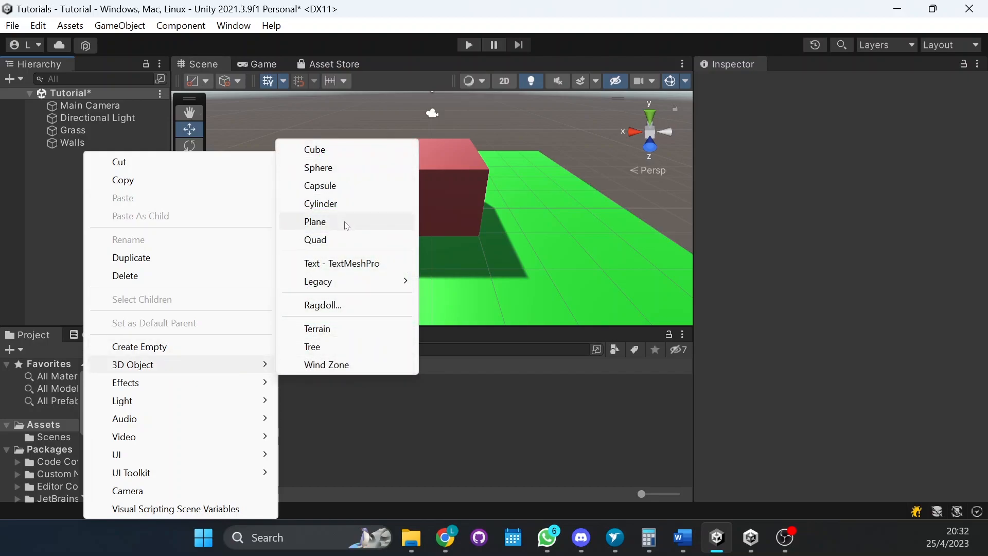
click(381, 150)
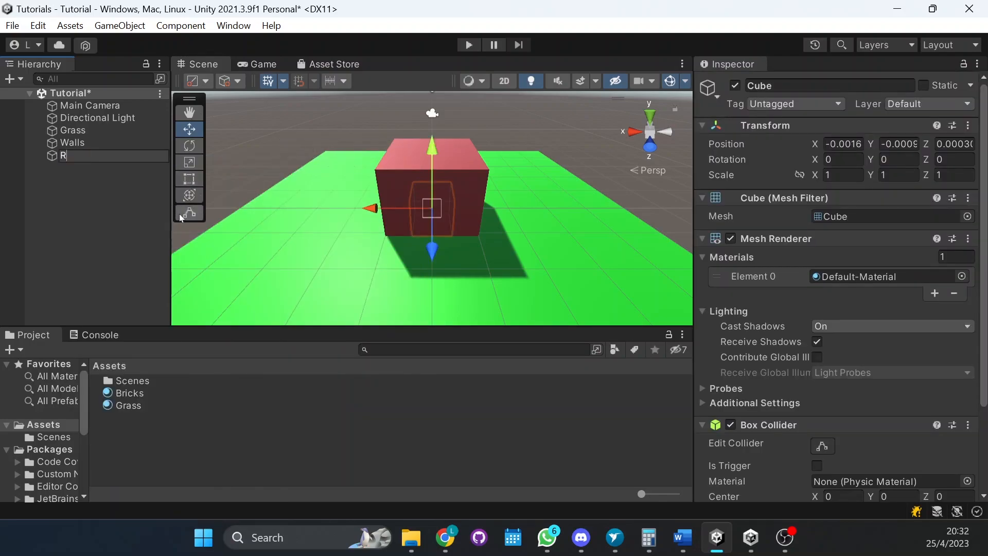
text(Roof)
key(Return)
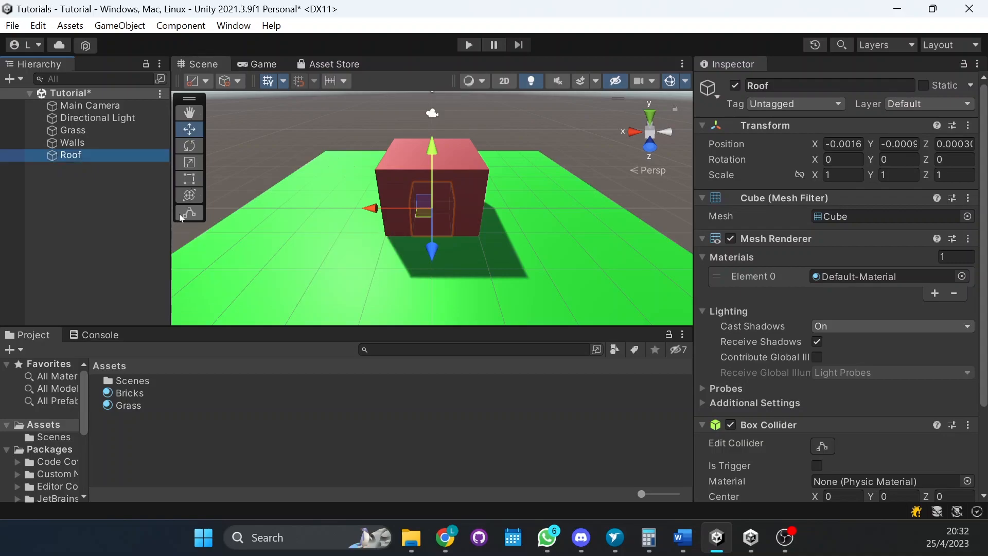
drag(433, 147, 434, 46)
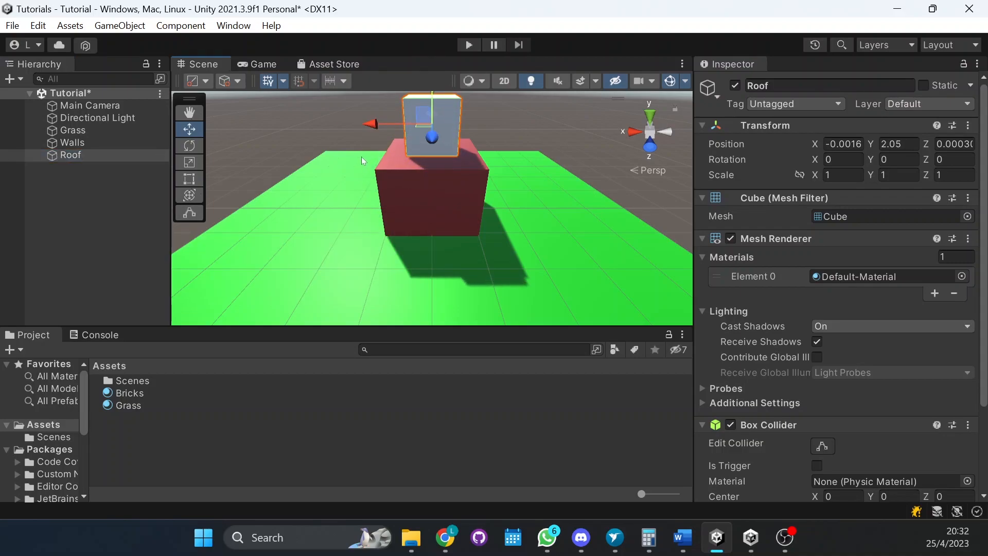
Step: From the top view, stretch the Roof along Z to a scale of about 2.275 and shift it to X about -0.39
alt+drag(398, 179, 404, 261)
scroll(404, 258, down, 1)
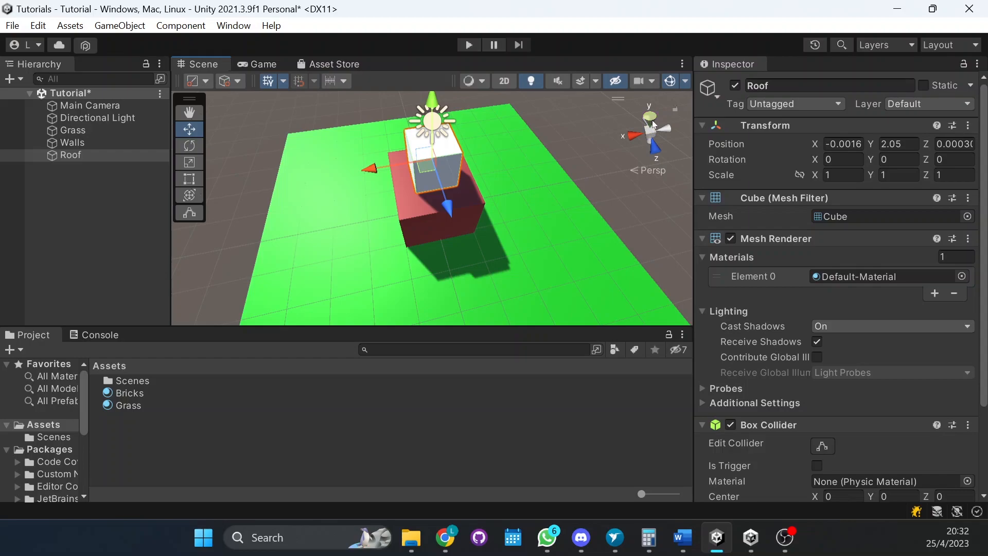
click(653, 124)
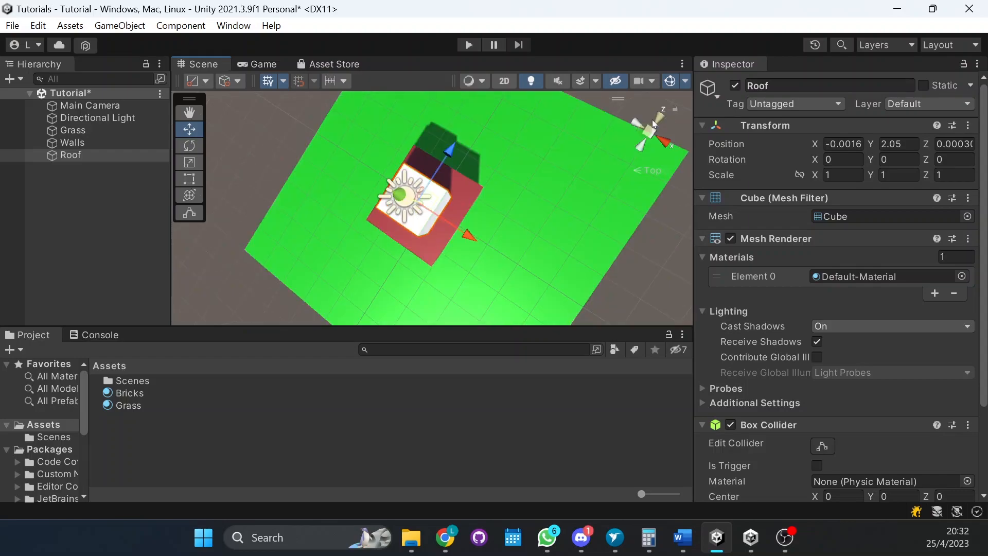
click(652, 122)
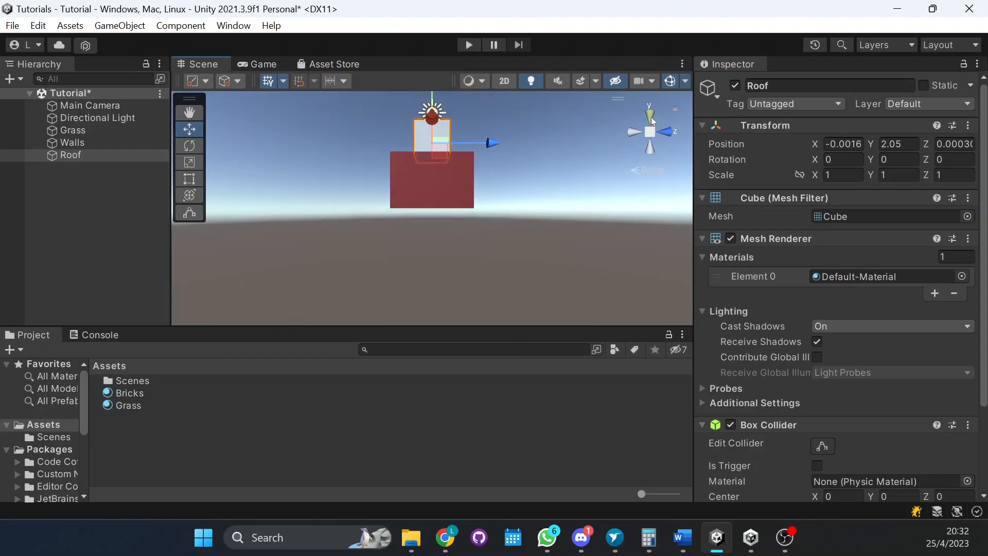
click(652, 122)
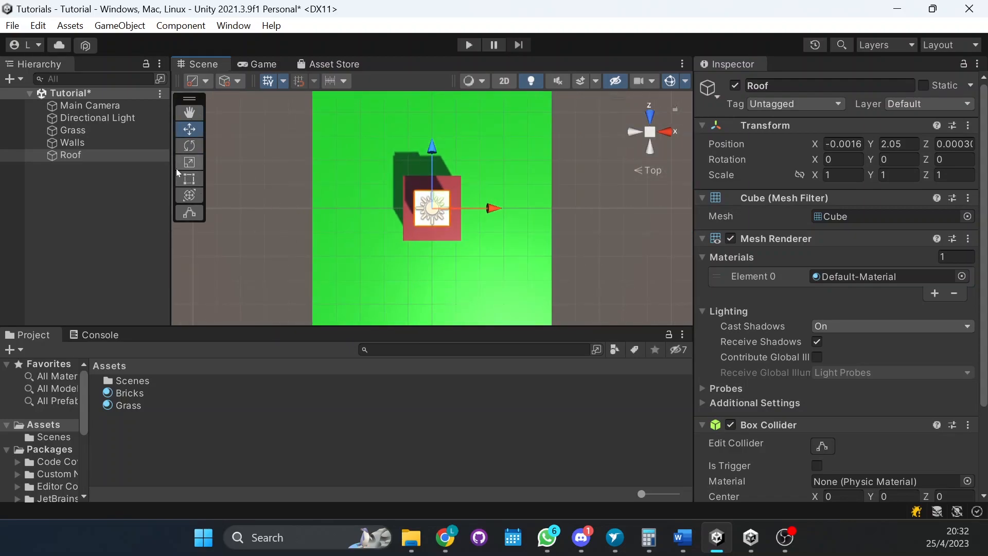
click(189, 163)
drag(431, 150, 441, 72)
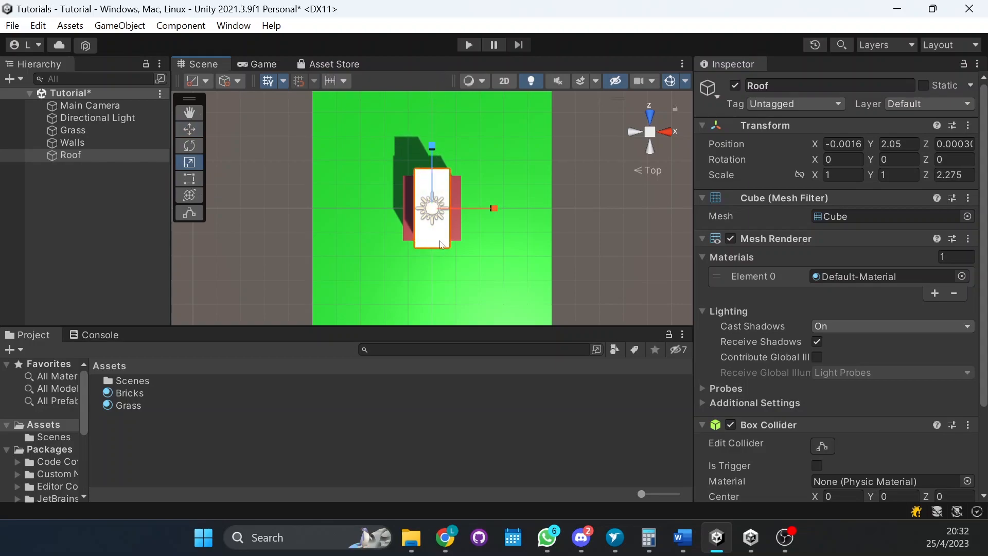
click(189, 129)
drag(487, 205, 477, 206)
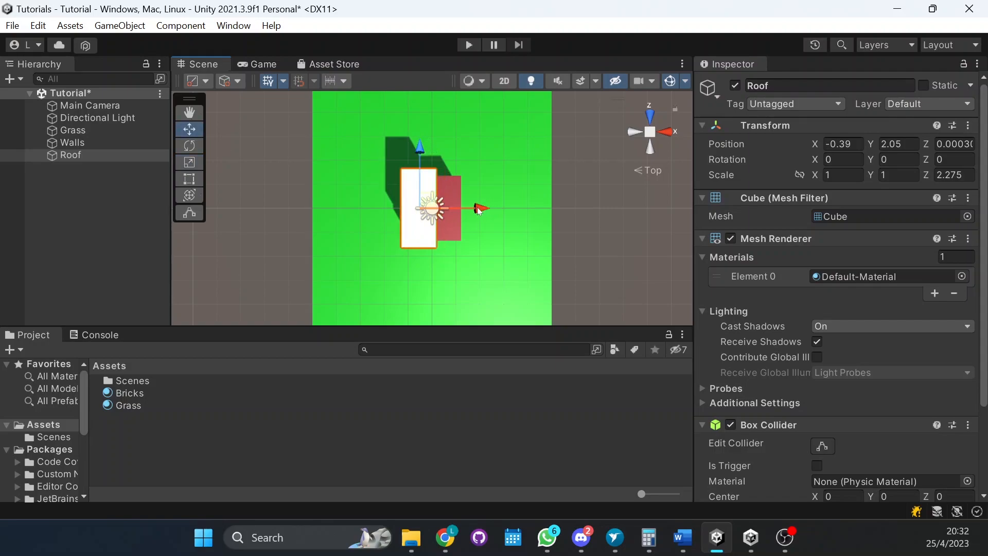
Step: Flatten the Roof into a thin slab with a Y scale of about 0.134 and widen its X scale to about 1.24
click(650, 147)
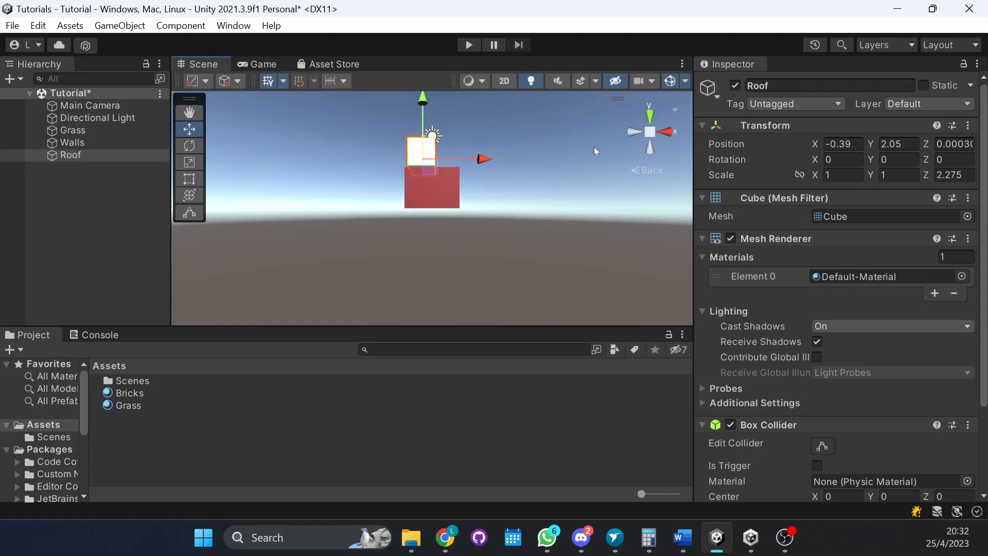
alt+drag(478, 169, 481, 216)
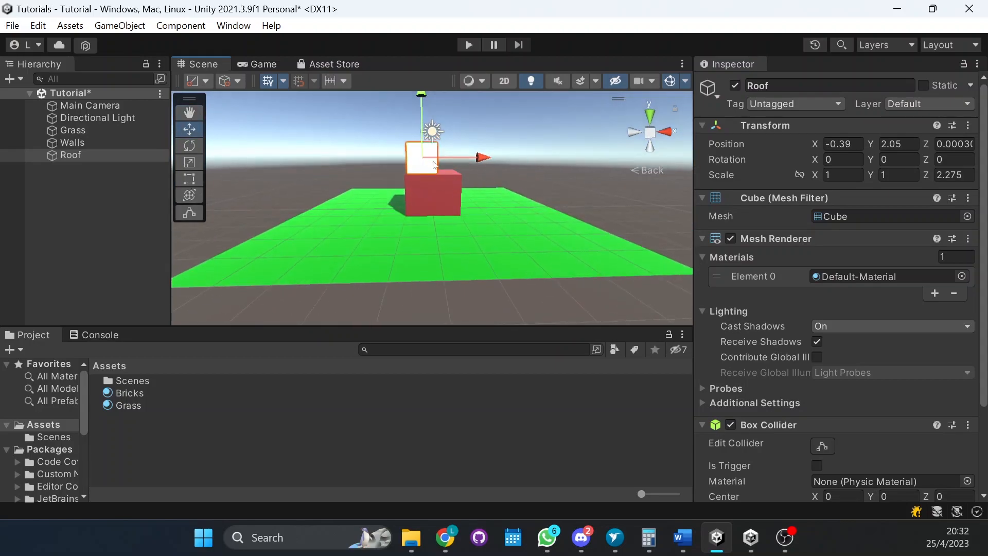
key(t)
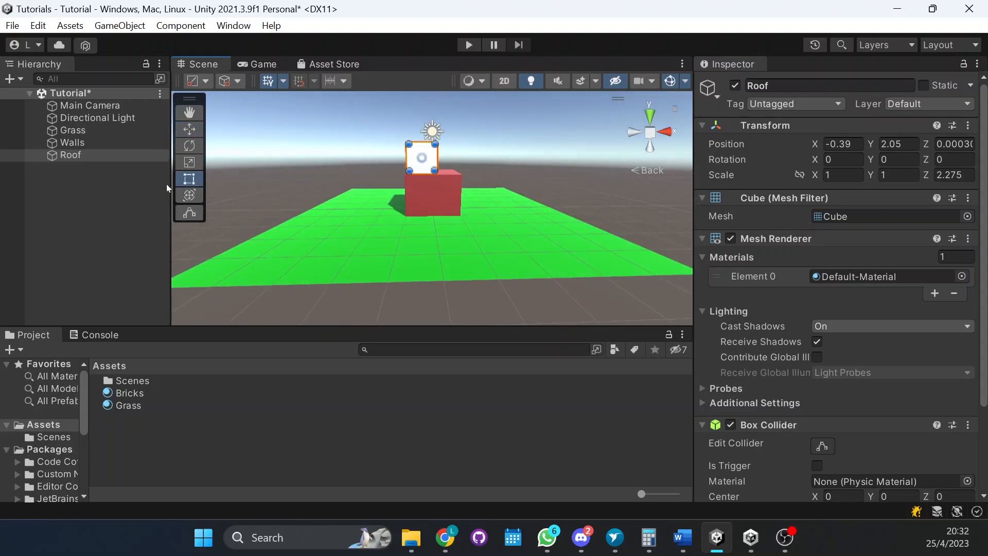
click(188, 162)
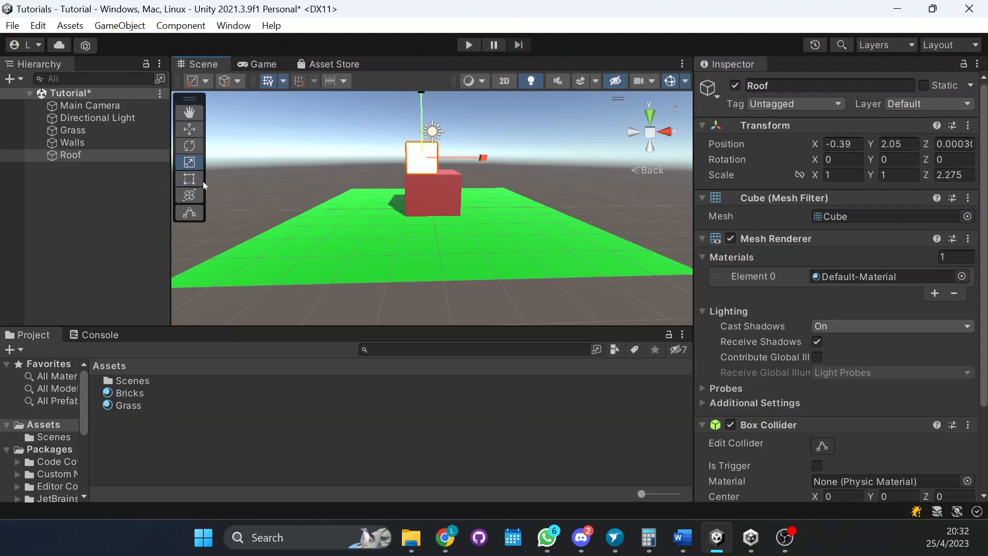
drag(421, 95, 498, 159)
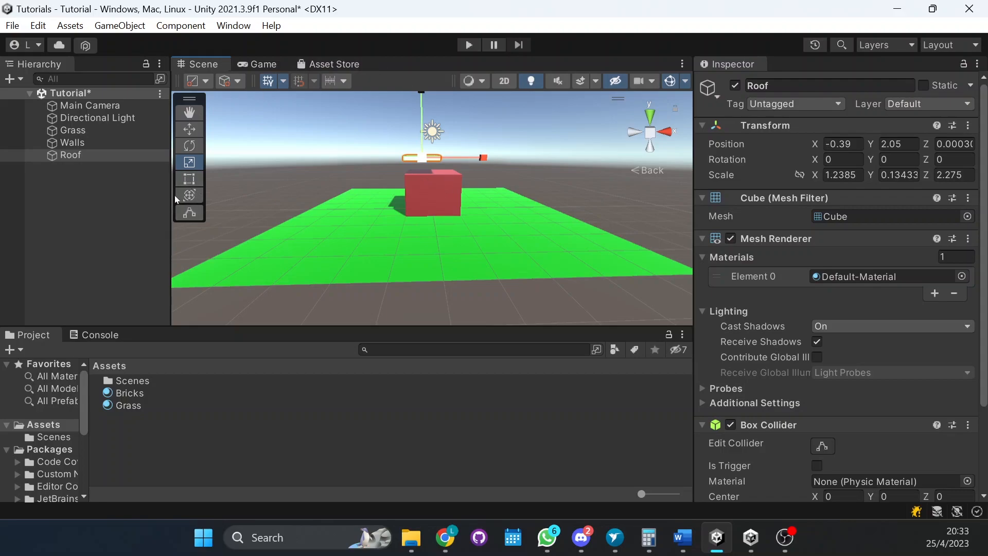
Step: Try out the Roof's Z and Y rotation values and reset both to 0
click(189, 145)
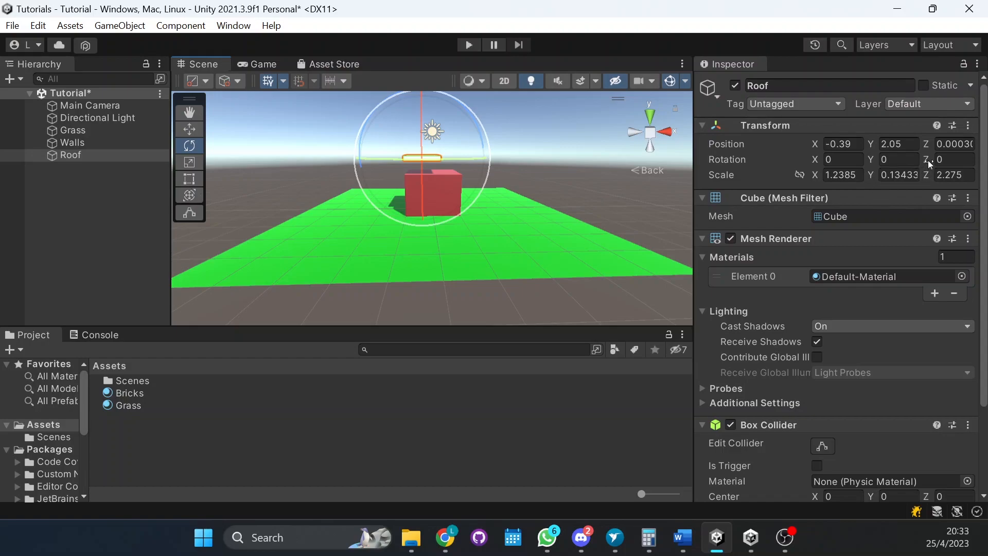
mouse_move(931, 157)
mouse_down()
mouse_move(920, 158)
mouse_move(929, 157)
mouse_up()
drag(870, 162, 872, 188)
click(954, 159)
text(0)
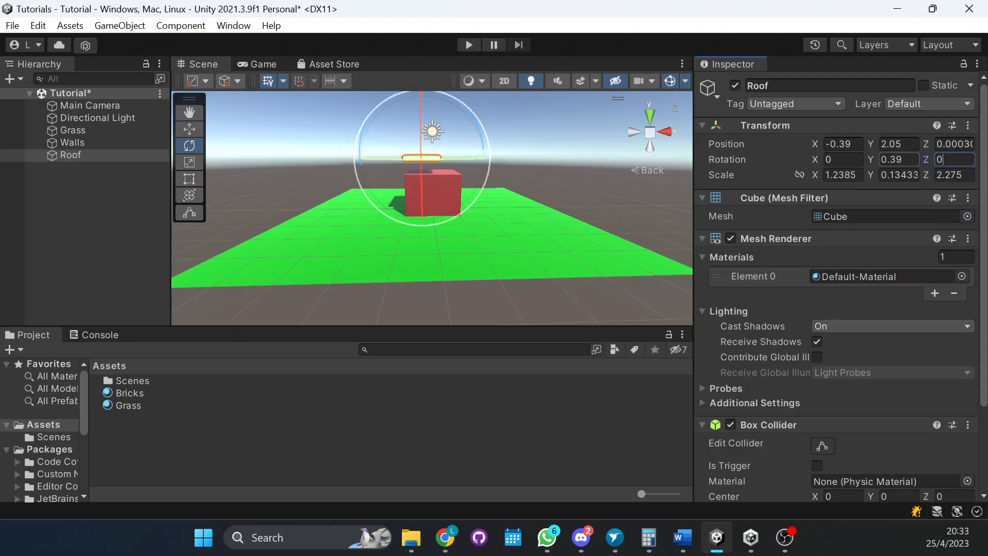
mouse_move(875, 163)
mouse_down()
mouse_move(906, 164)
mouse_move(165, 168)
mouse_move(418, 184)
mouse_move(65, 137)
mouse_move(877, 159)
mouse_up()
alt+drag(383, 164, 427, 262)
drag(875, 159, 885, 160)
click(893, 159)
text(0)
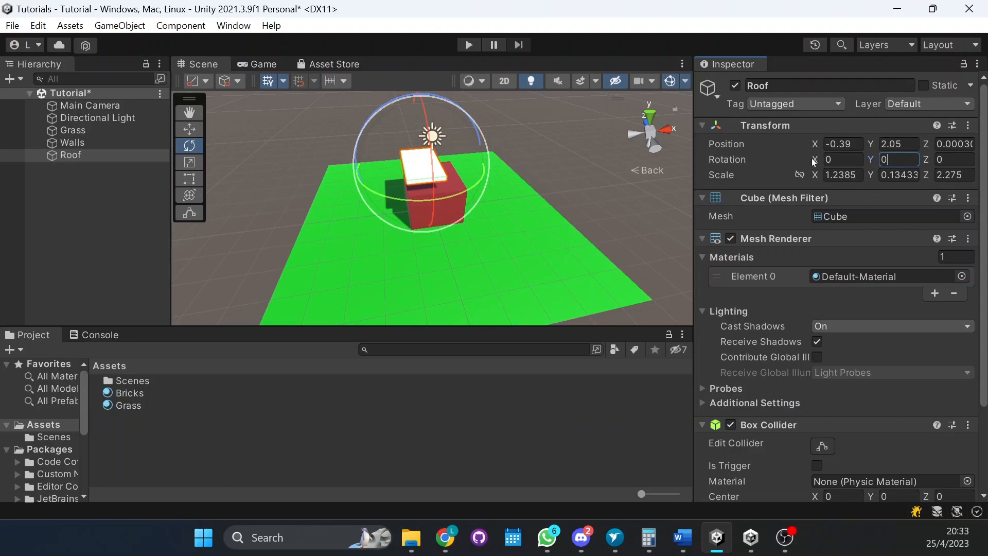
Step: Try rotating the Roof about X and freely with the Rotate tool, and reset its X, Y and Z rotation to 0
mouse_move(814, 158)
mouse_down()
mouse_move(634, 160)
mouse_move(952, 159)
mouse_move(822, 142)
mouse_up()
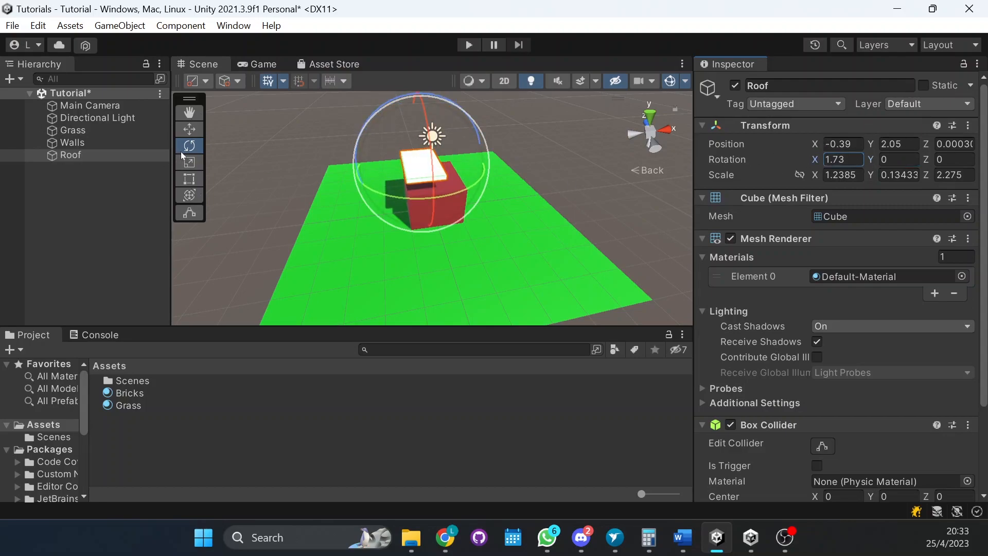
drag(427, 121, 409, 196)
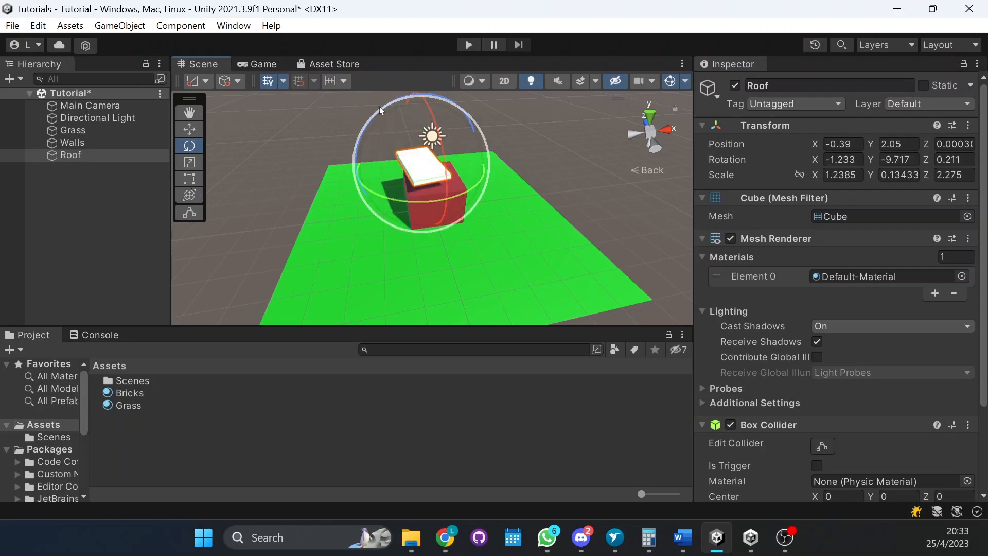
alt+drag(486, 187, 466, 150)
click(843, 159)
text(0)
key(Tab)
text(0)
key(Tab)
text(0)
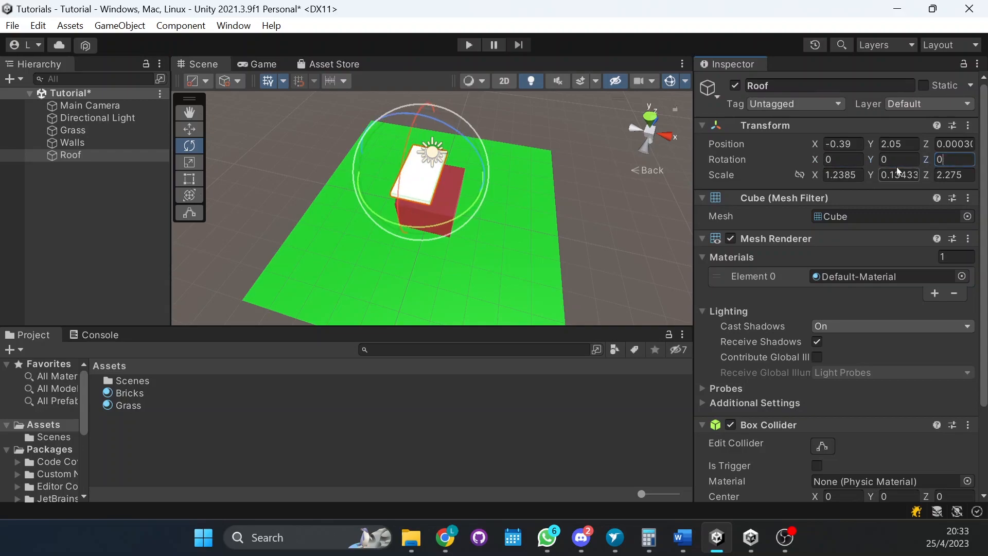
Step: From the back view, tilt the Roof about Z to about 33 degrees and move it to about X -0.56, Y 1.91
alt+drag(343, 241, 463, 135)
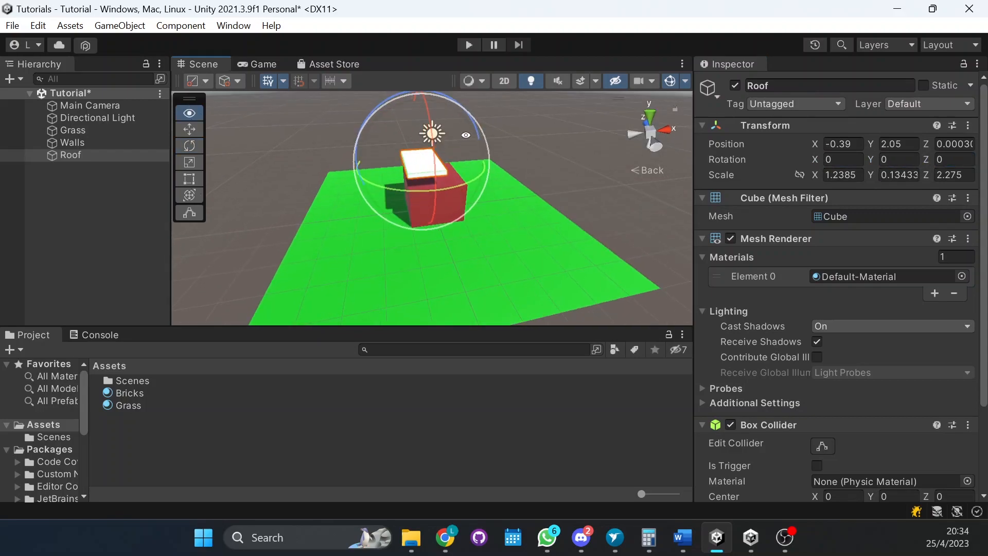
click(656, 146)
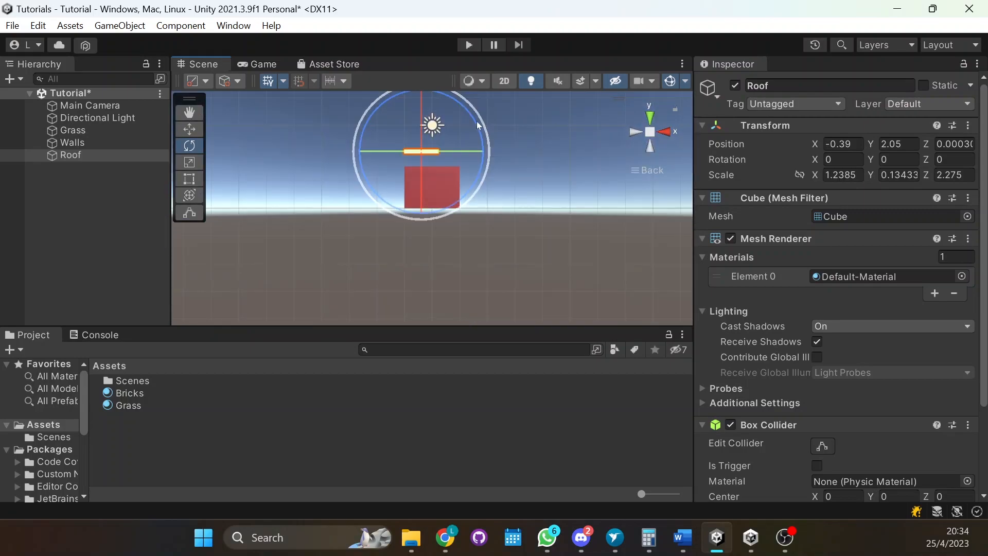
drag(479, 131, 435, 73)
key(w)
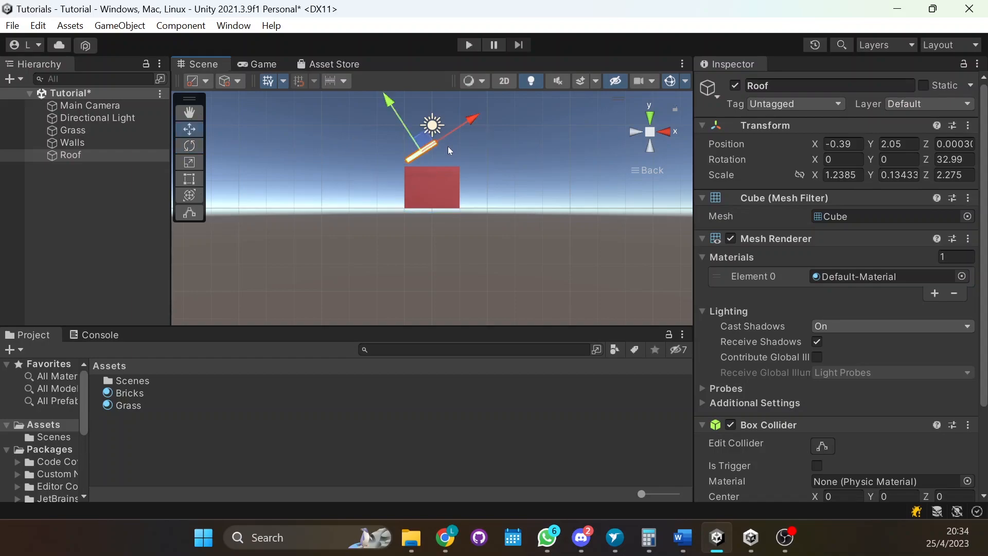
drag(424, 144, 431, 147)
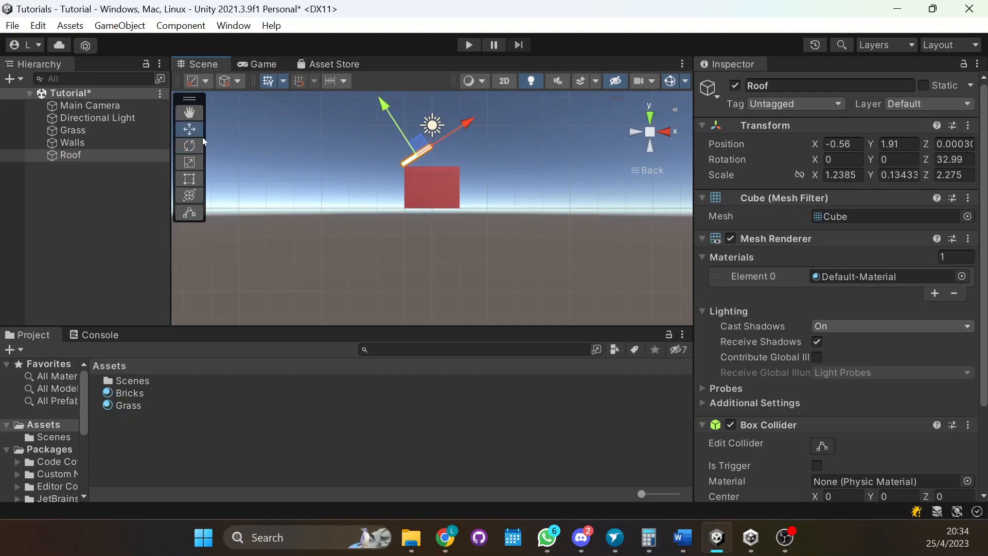
Step: Steepen the Roof's Z rotation to about 47.565 degrees and move it to about X -0.73, Y 1.94
click(189, 145)
drag(478, 147, 461, 116)
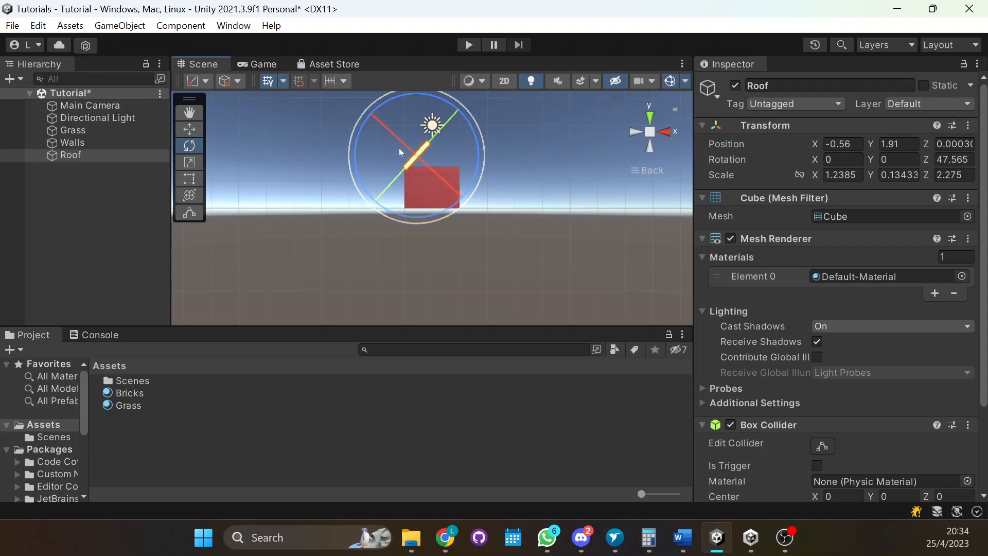
key(w)
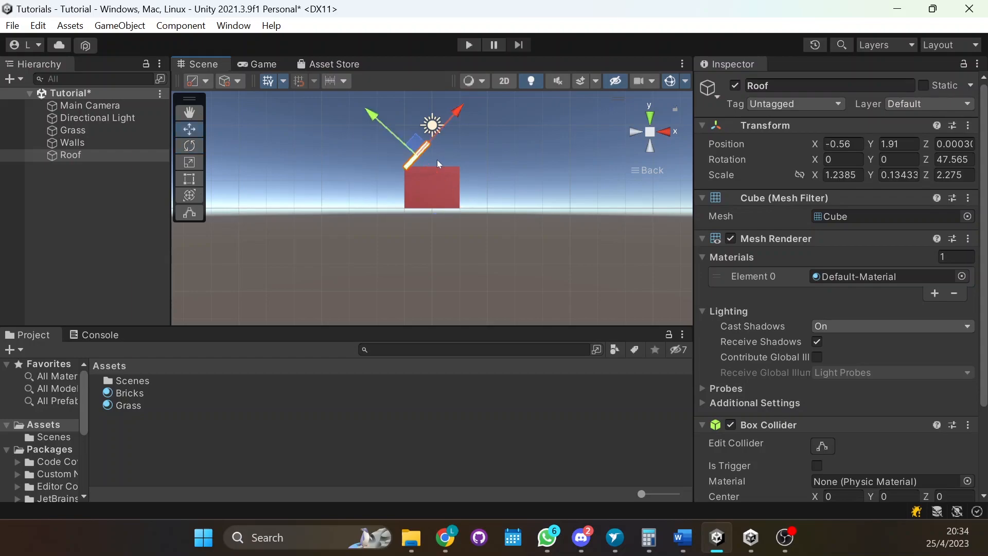
drag(414, 143, 411, 144)
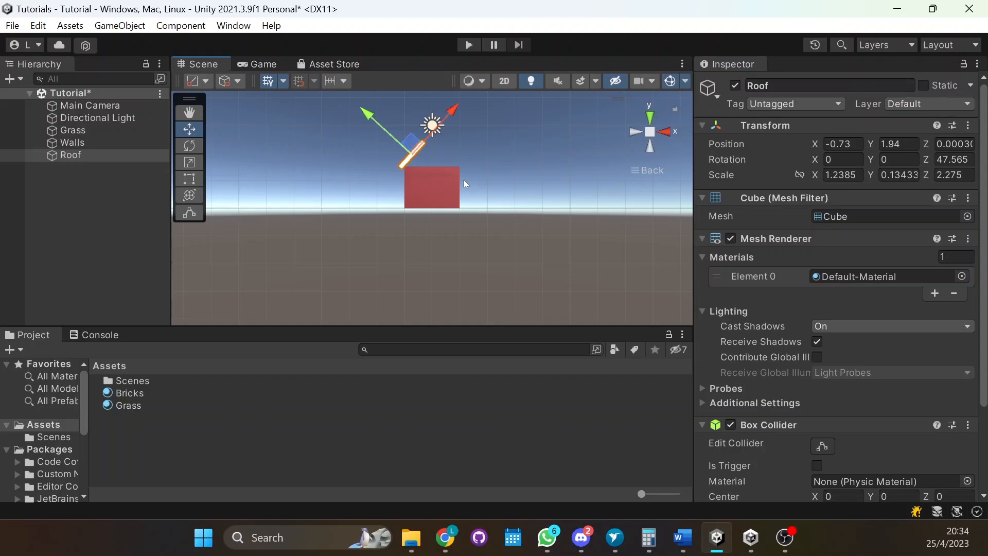
Step: Lengthen the tilted Roof slab along its X axis to a scale of about 1.628
key(e)
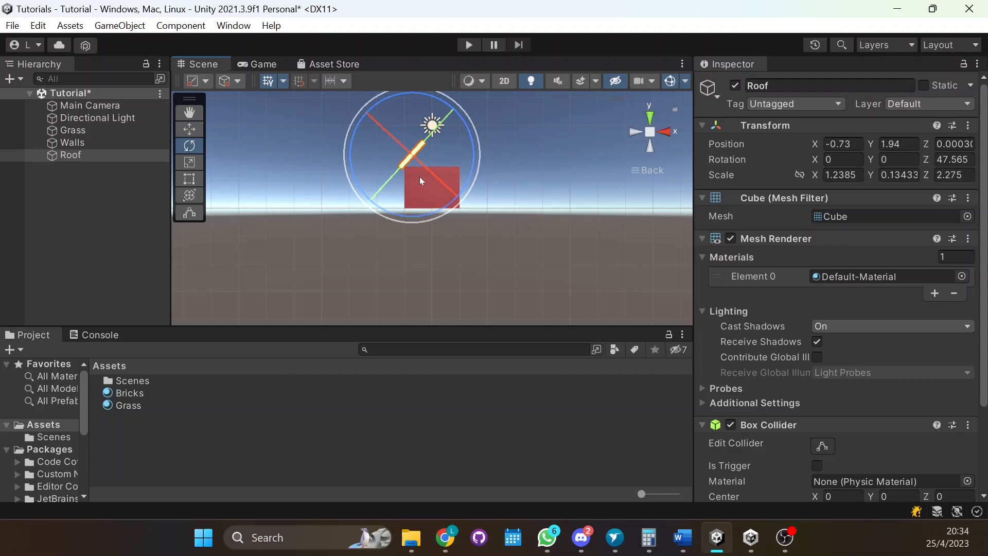
click(190, 168)
drag(454, 111, 469, 97)
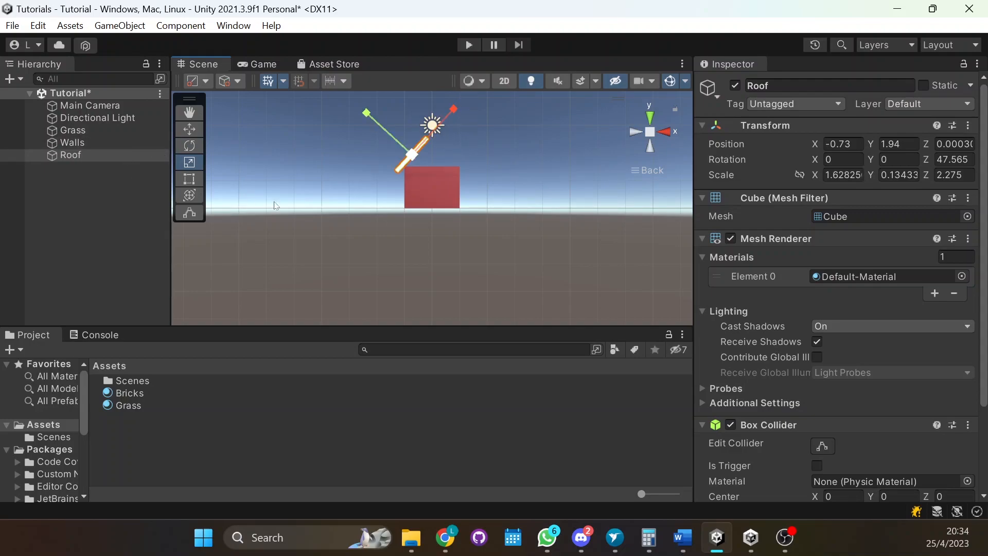
Step: Switch the scene view from isometric to perspective projection and look at the house from the top
mouse_move(484, 196)
alt+mouse_down()
mouse_move(514, 232)
mouse_move(316, 279)
mouse_move(403, 188)
mouse_move(493, 192)
alt+mouse_up()
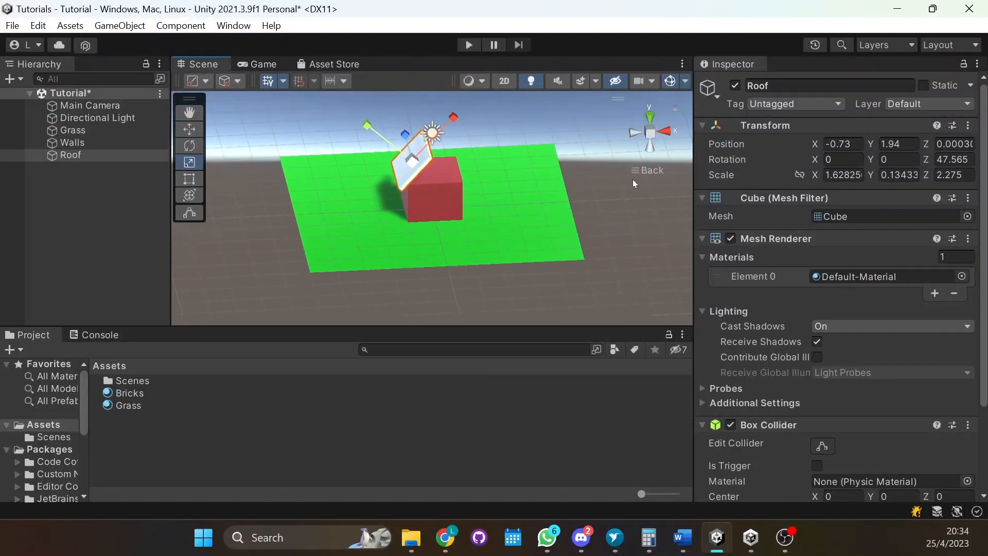
alt+drag(416, 173, 423, 235)
click(653, 132)
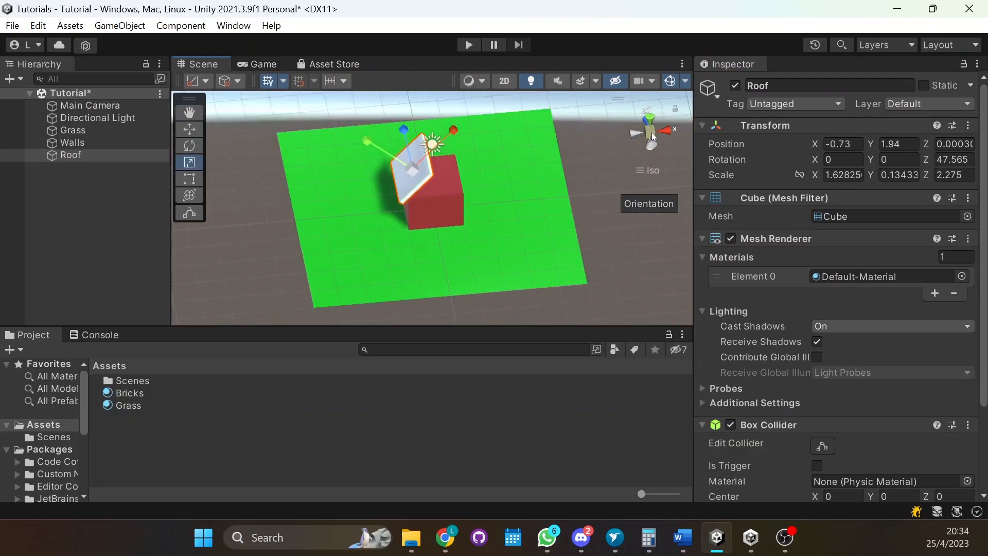
click(652, 133)
click(652, 134)
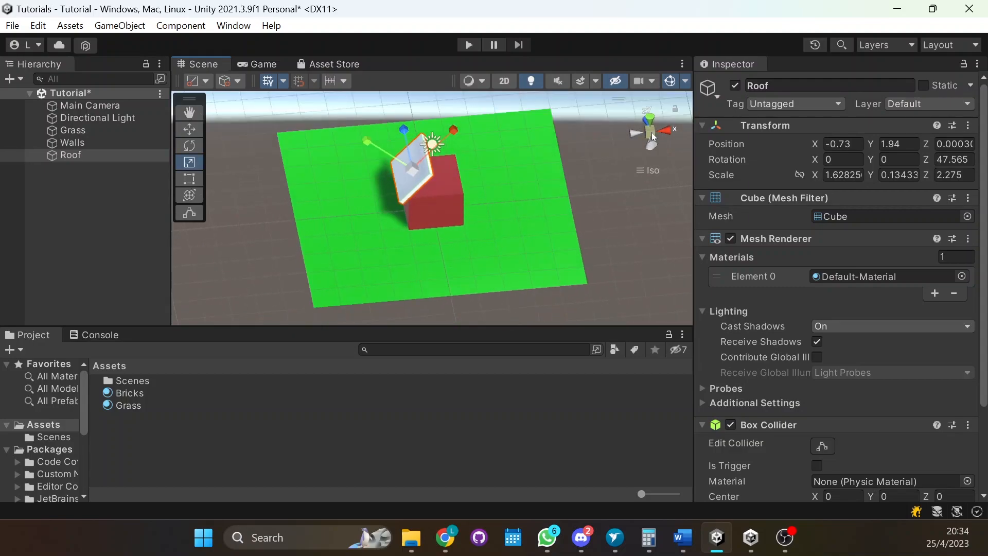
click(651, 131)
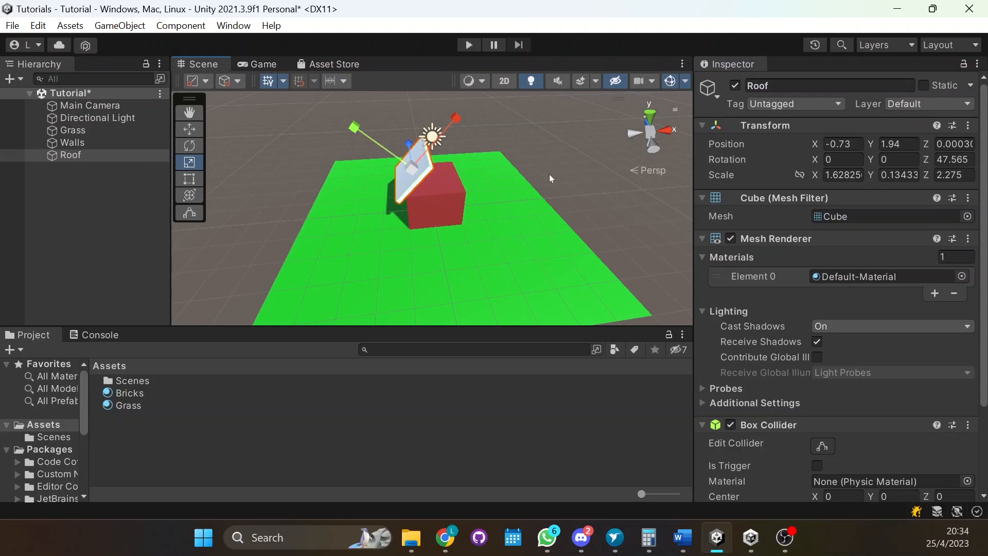
click(651, 119)
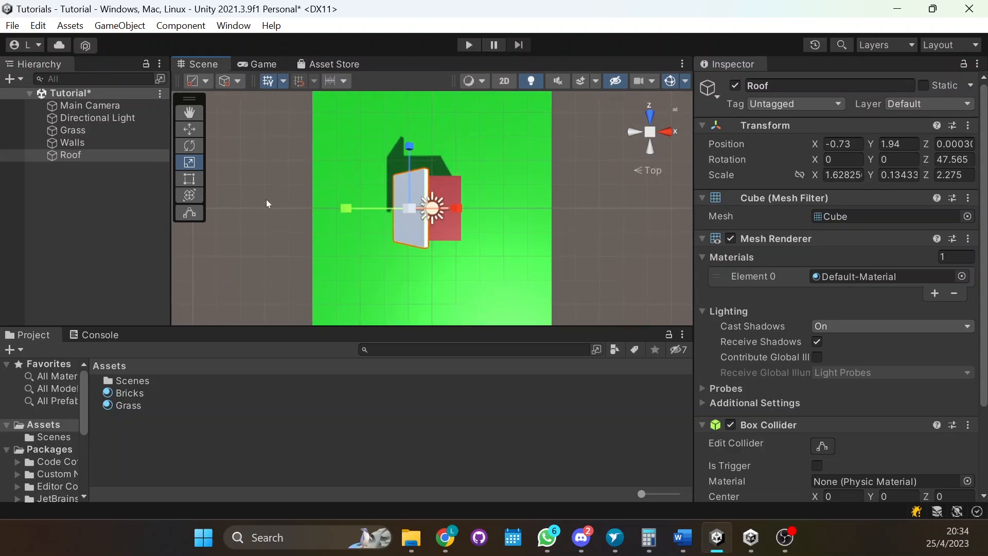
Step: Duplicate the Roof object to make the second roof slope
click(94, 172)
click(83, 155)
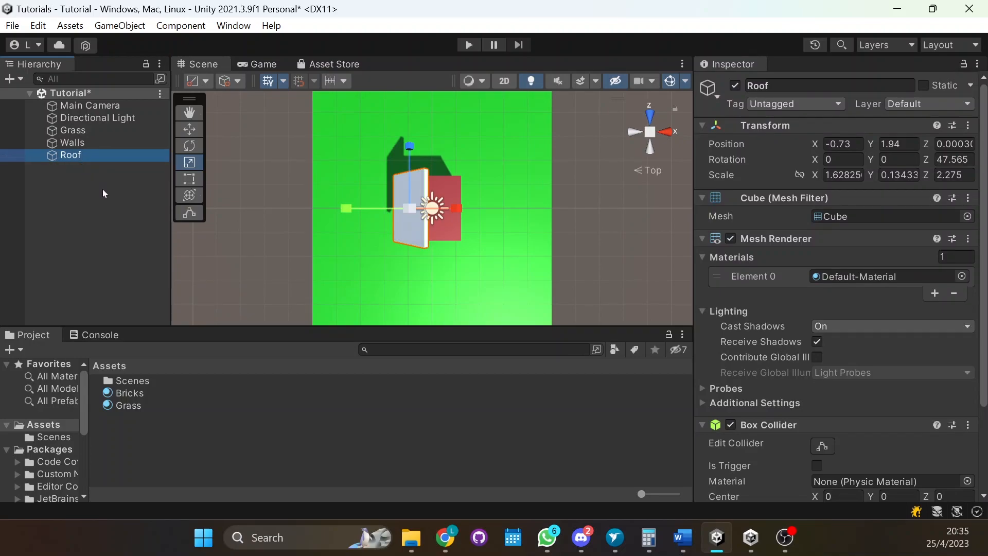
key(ctrl+d)
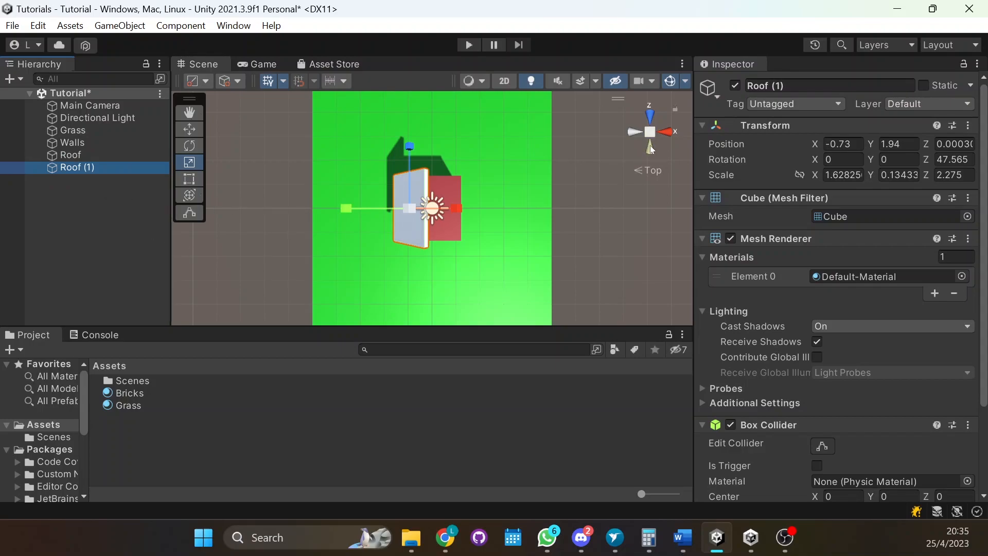
alt+drag(446, 312, 440, 182)
key(w)
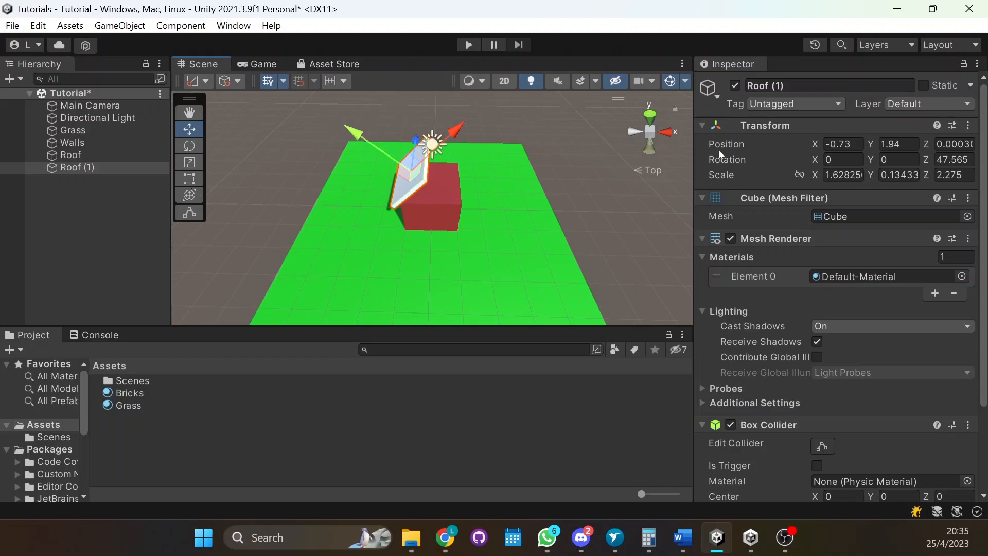
Step: Try rotating the duplicated roof slab about X and undo the rotation
click(815, 160)
drag(816, 161, 300, 134)
key(ctrl+z)
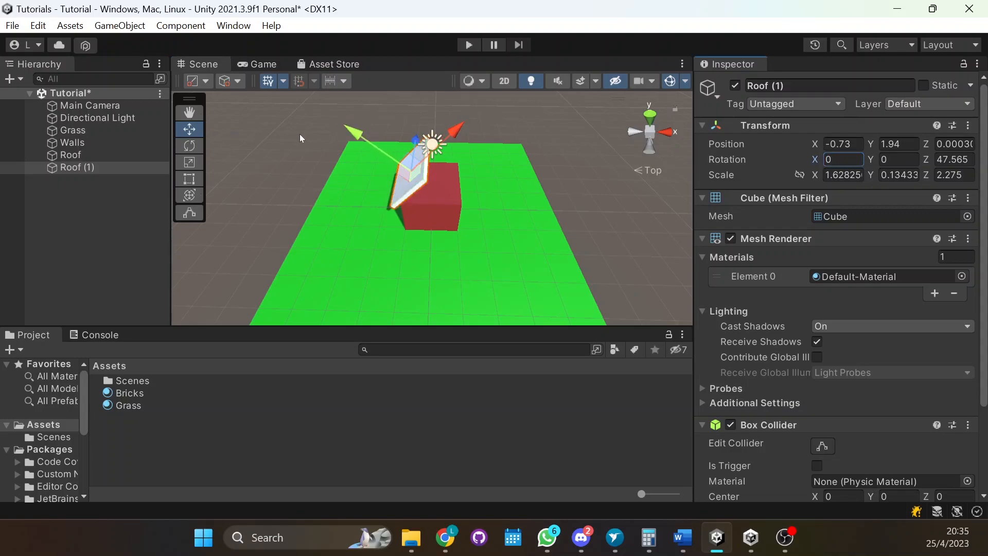
Step: Move Roof (1) to X 0.33 and mirror its slope by setting its Z rotation to -47.565
drag(815, 143, 846, 146)
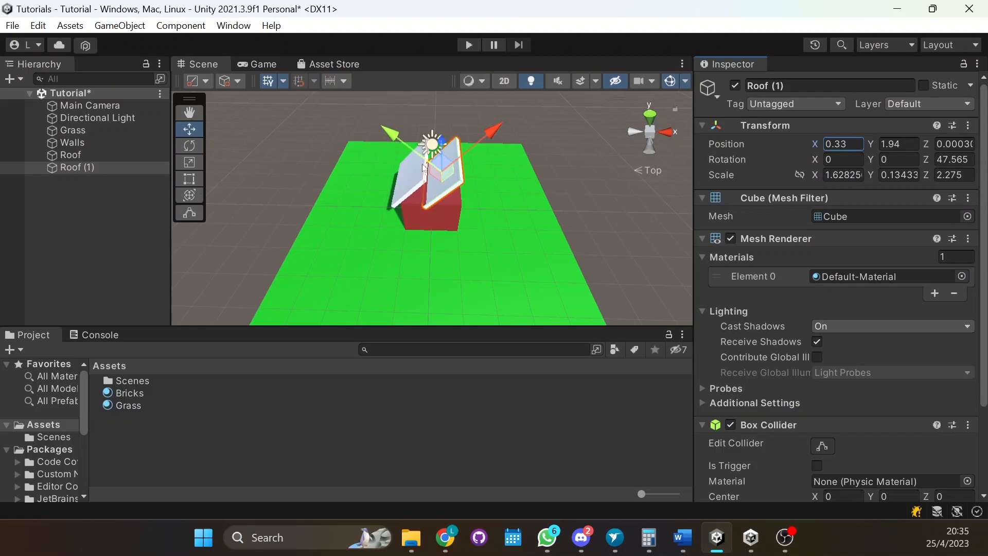
click(947, 159)
click(937, 159)
text(-)
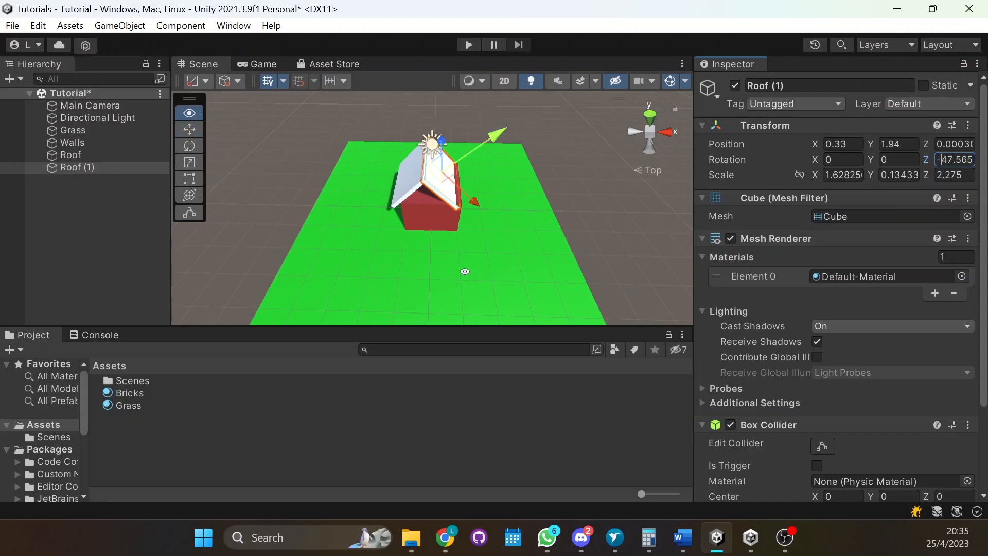
alt+drag(517, 272, 489, 135)
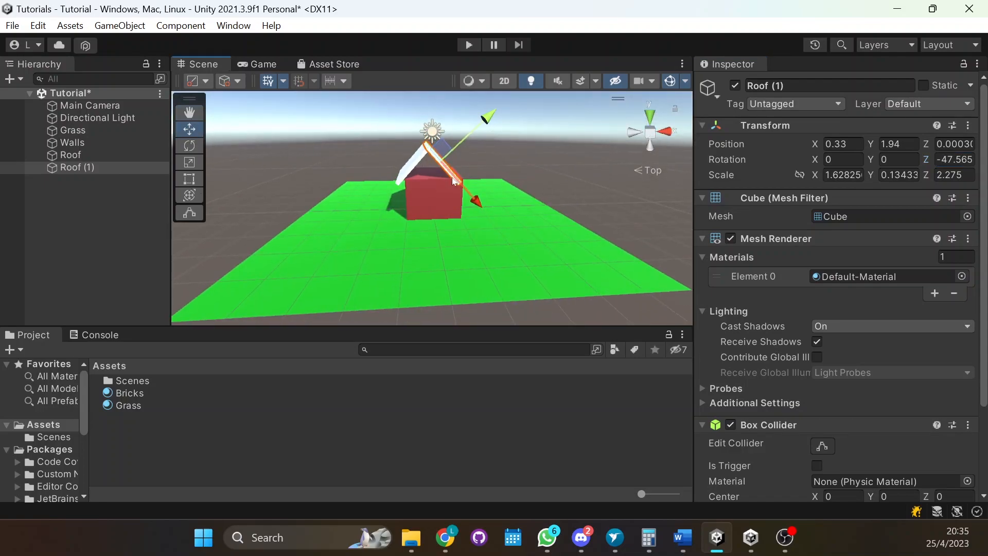
Step: Shift Roof (1) outward to an X position of 0.54 so that it covers the other side of the walls
drag(815, 145, 823, 140)
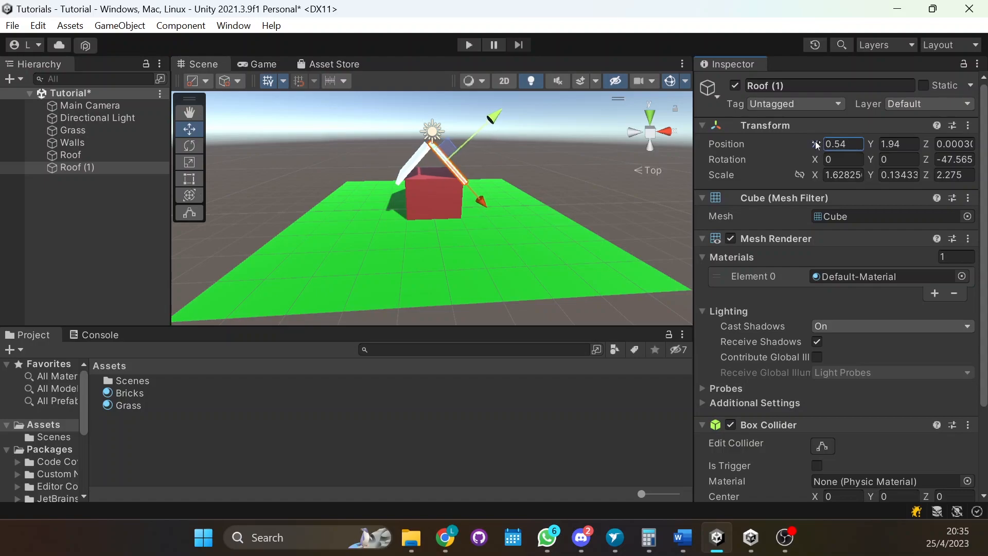
click(631, 133)
click(631, 134)
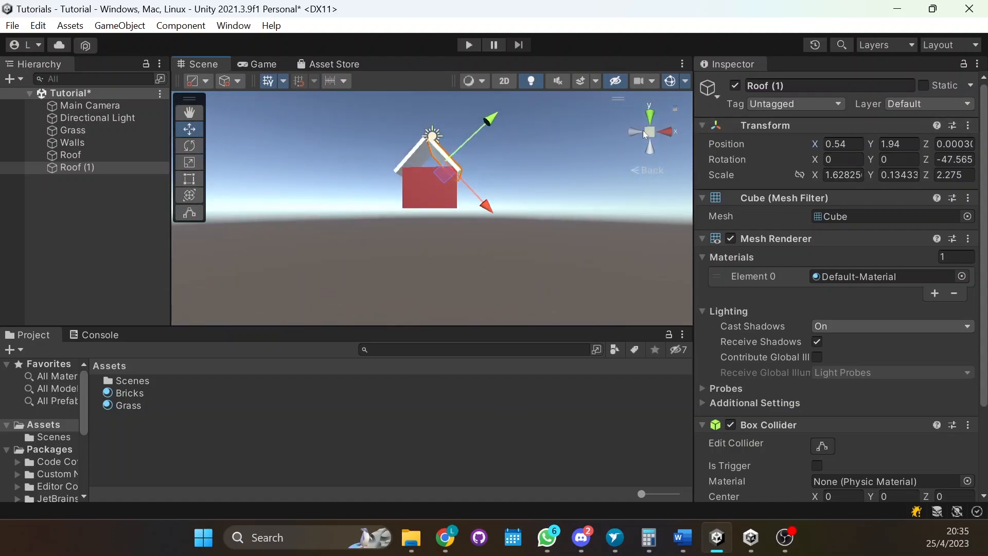
alt+drag(485, 166, 503, 280)
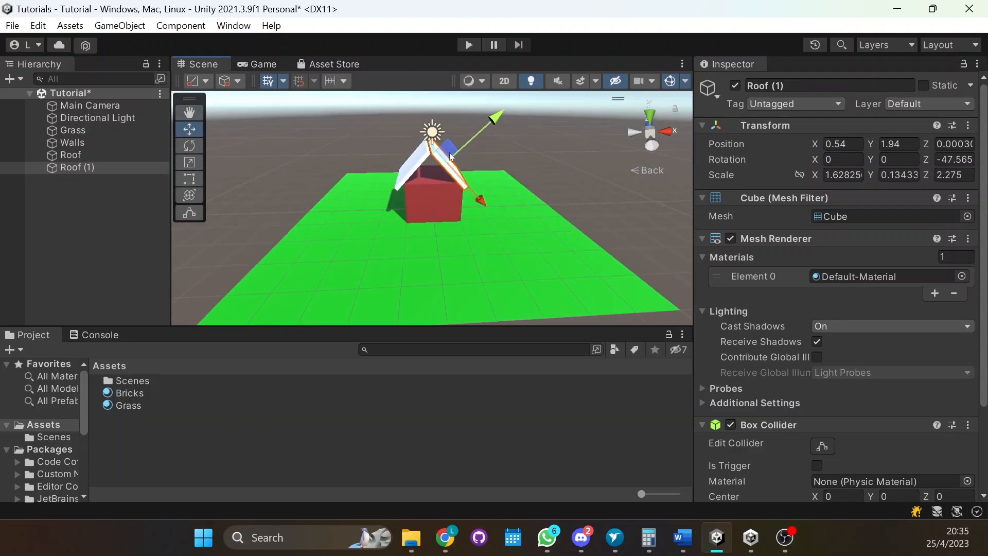
click(815, 146)
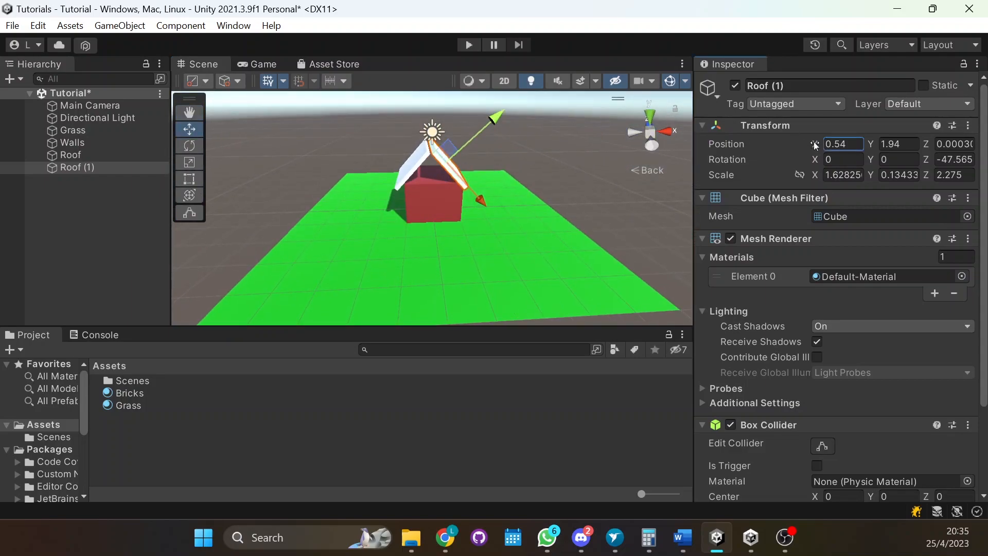
drag(814, 145, 811, 146)
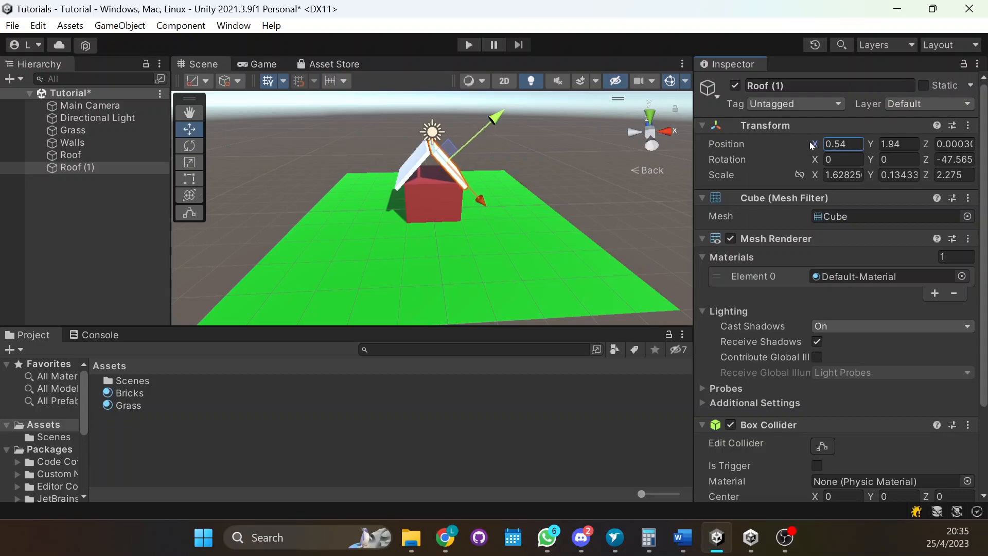
Step: Move the original Roof slab to about X -0.63, Y 1.96 to close the gap at the ridge
click(284, 195)
alt+drag(346, 222, 348, 269)
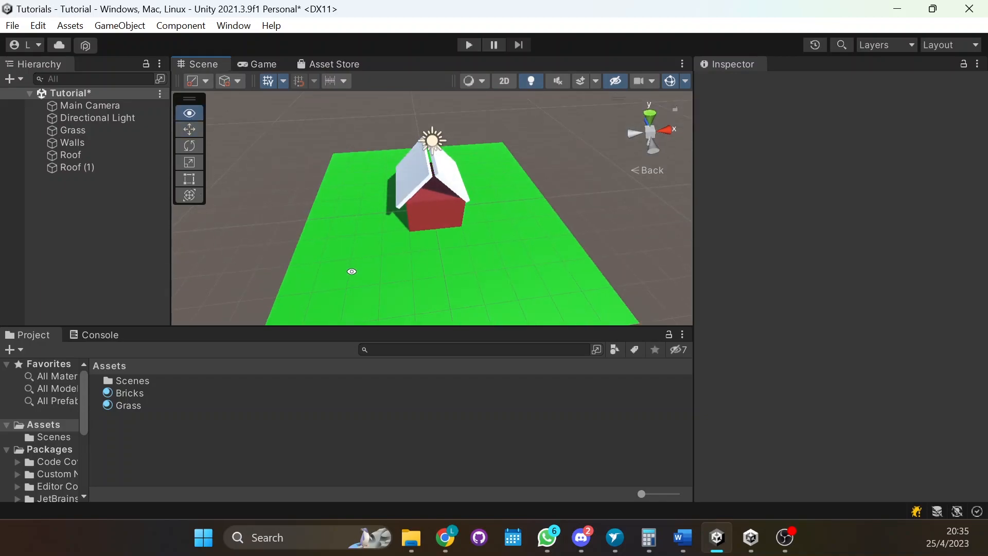
click(419, 195)
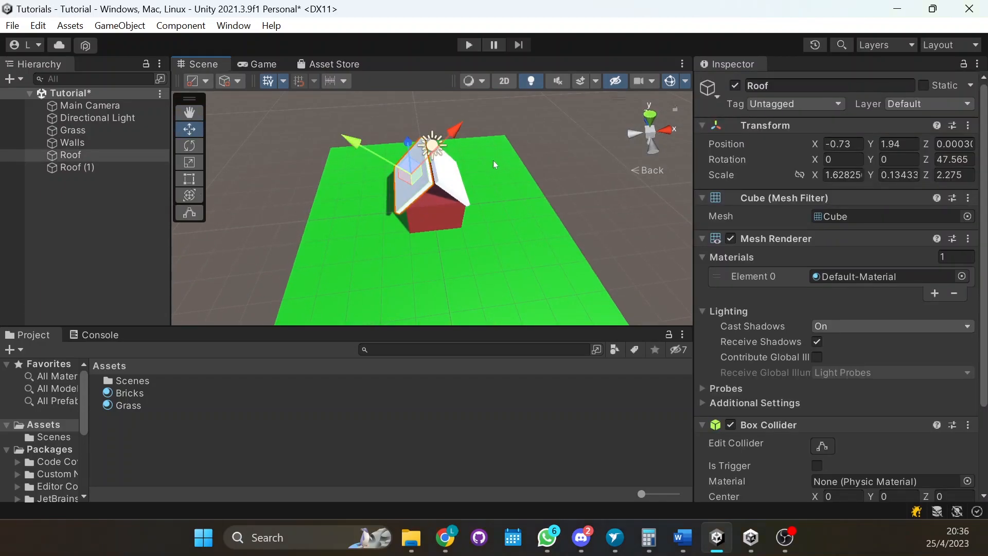
drag(410, 172, 415, 170)
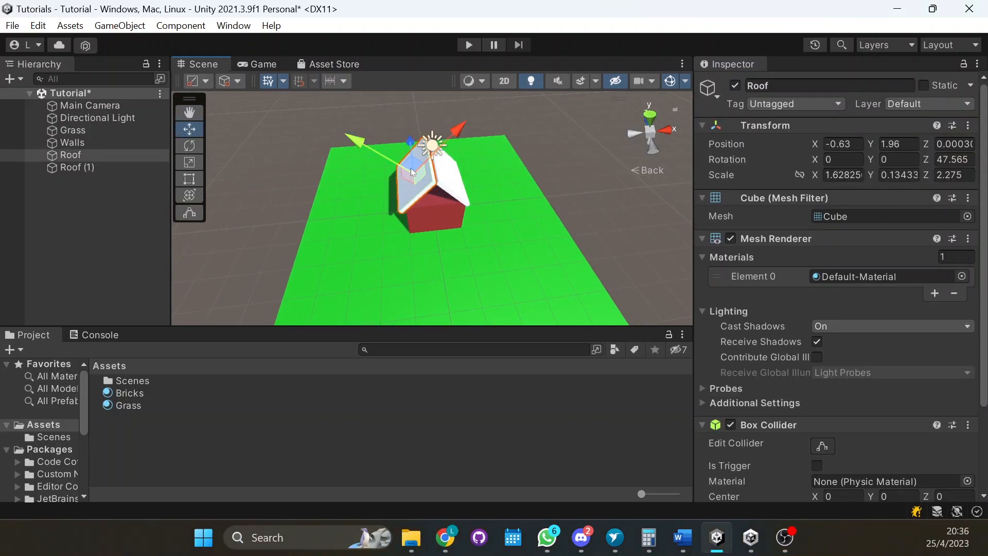
alt+drag(491, 247, 228, 219)
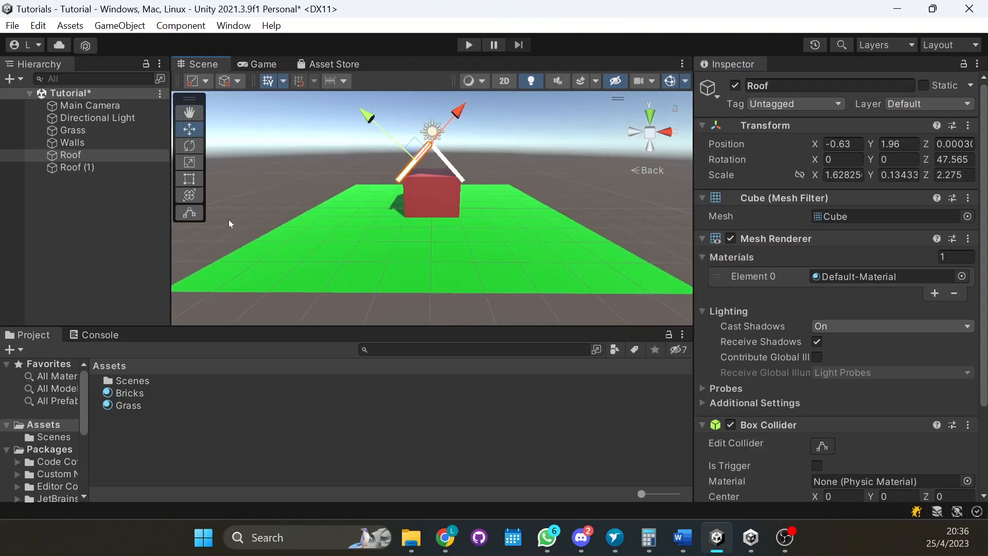
Step: Select both Roof and Roof (1) and group them under a new empty parent object
click(90, 186)
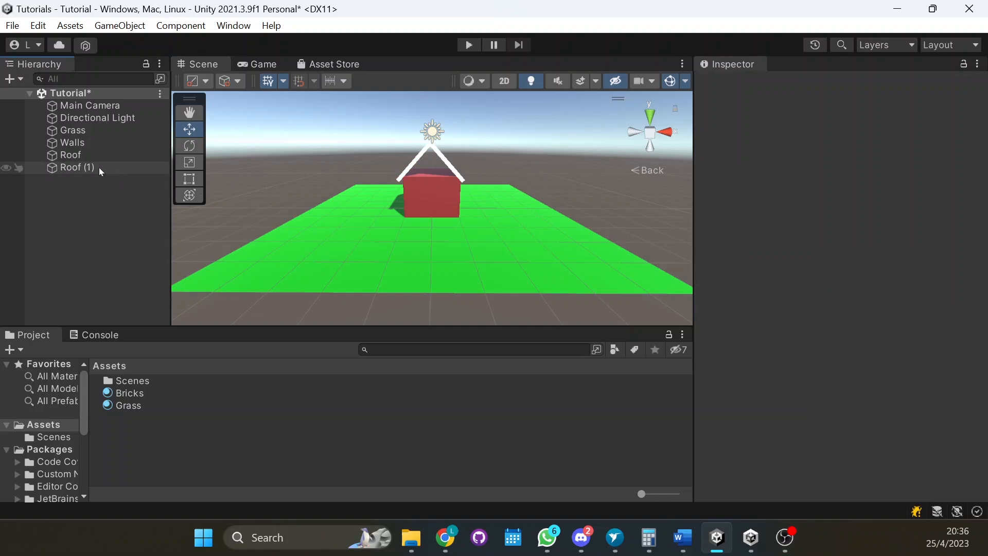
click(99, 168)
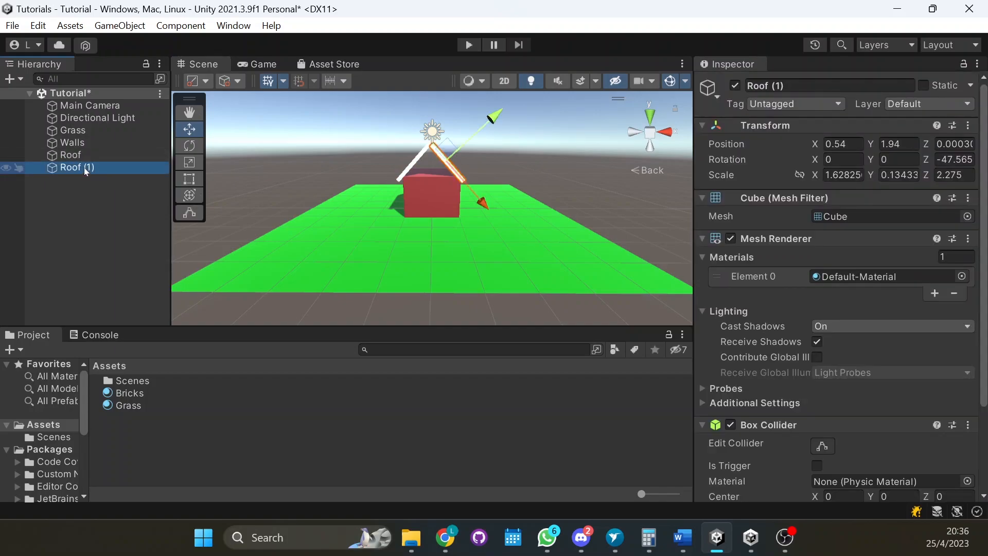
ctrl+click(83, 155)
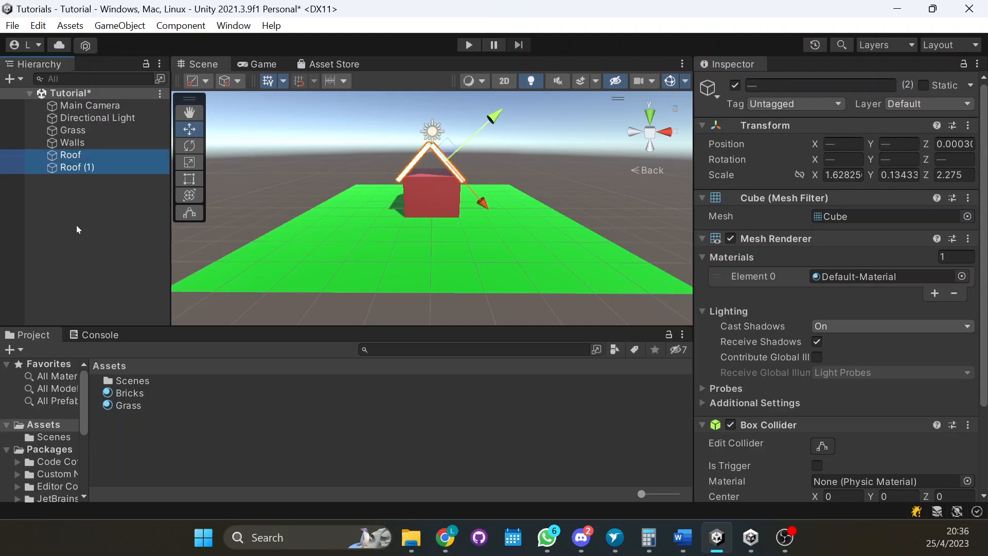
click(77, 190)
click(77, 168)
ctrl+click(77, 155)
right_click(75, 156)
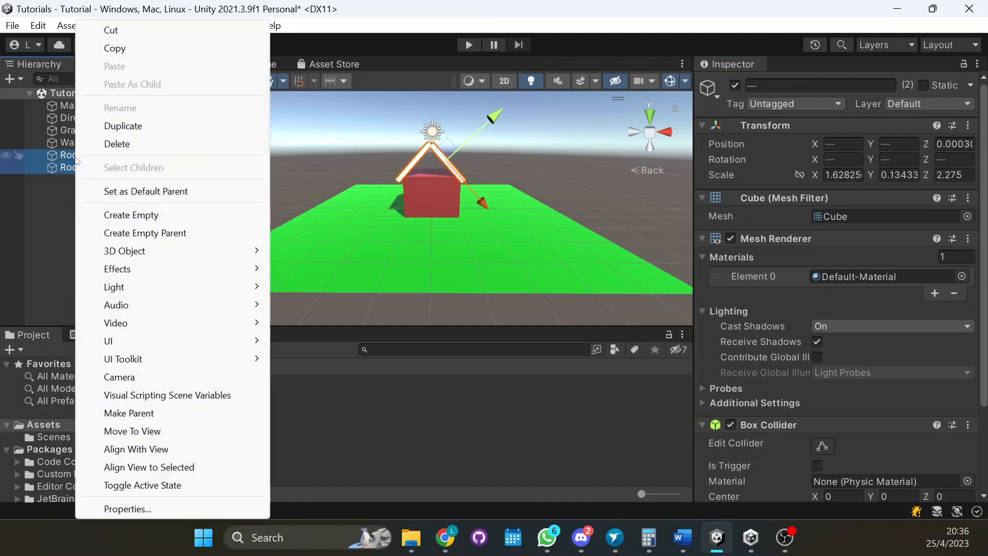
click(195, 233)
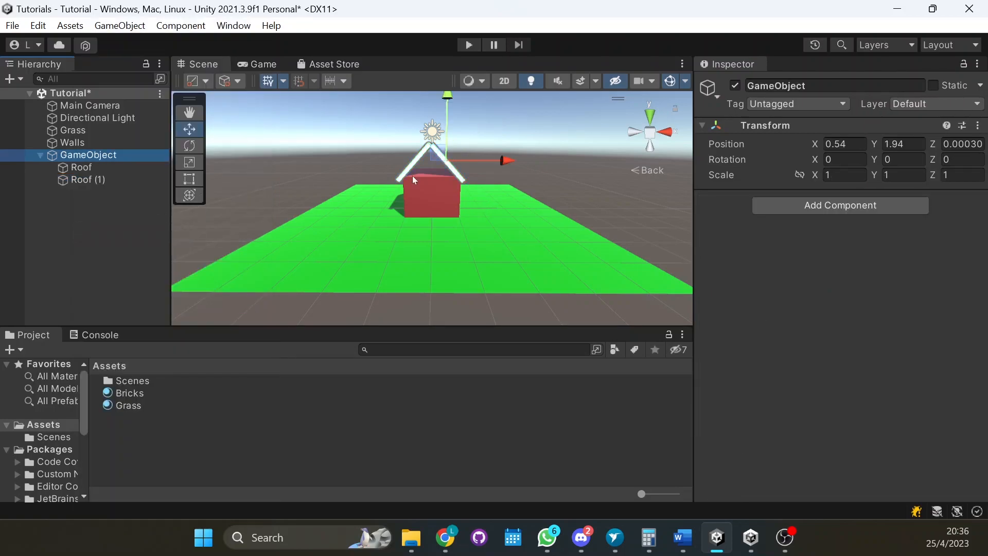
Step: Shift the new parent object of both roof slabs to an X position of 0.63 and rename it AllRoof
drag(438, 155, 507, 165)
key(ctrl+z)
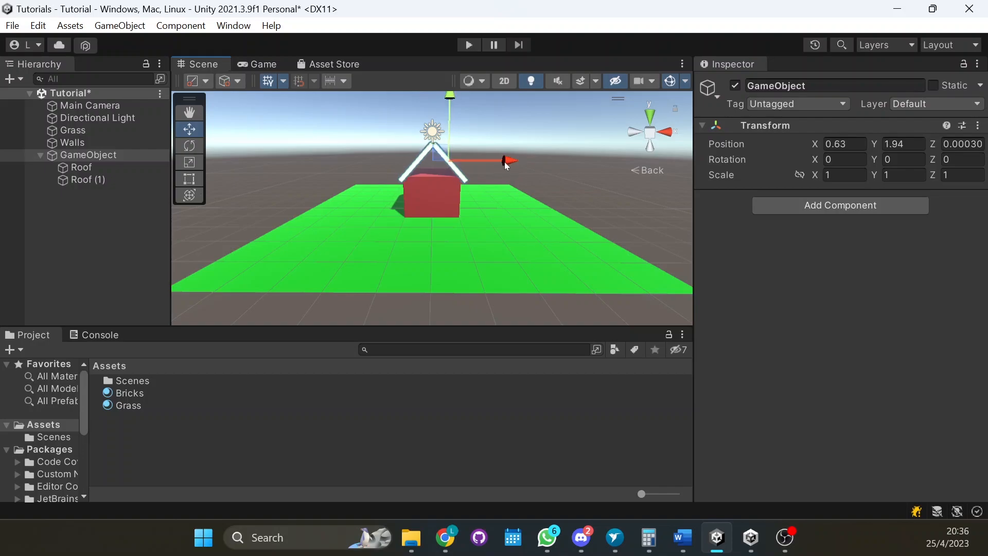
click(69, 156)
click(91, 155)
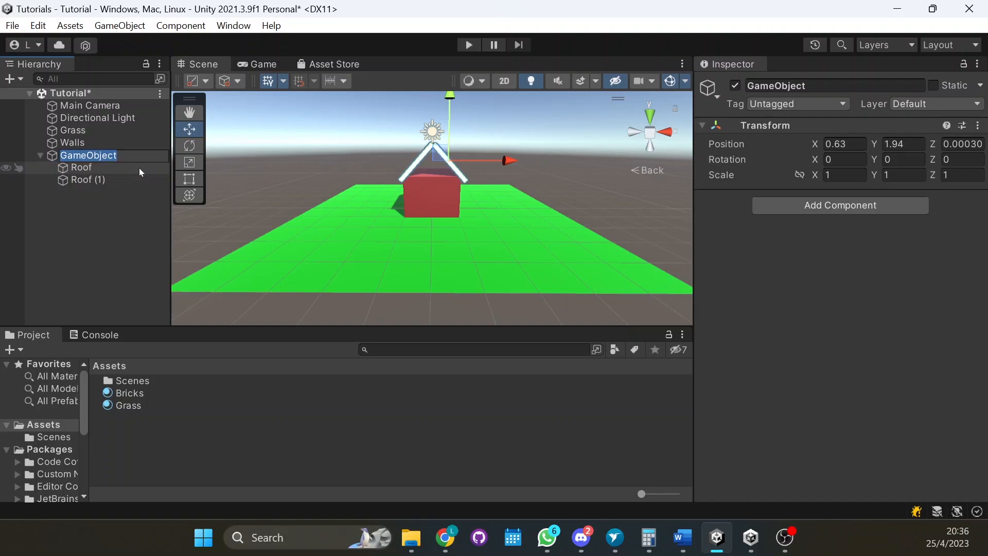
text(AllRoof)
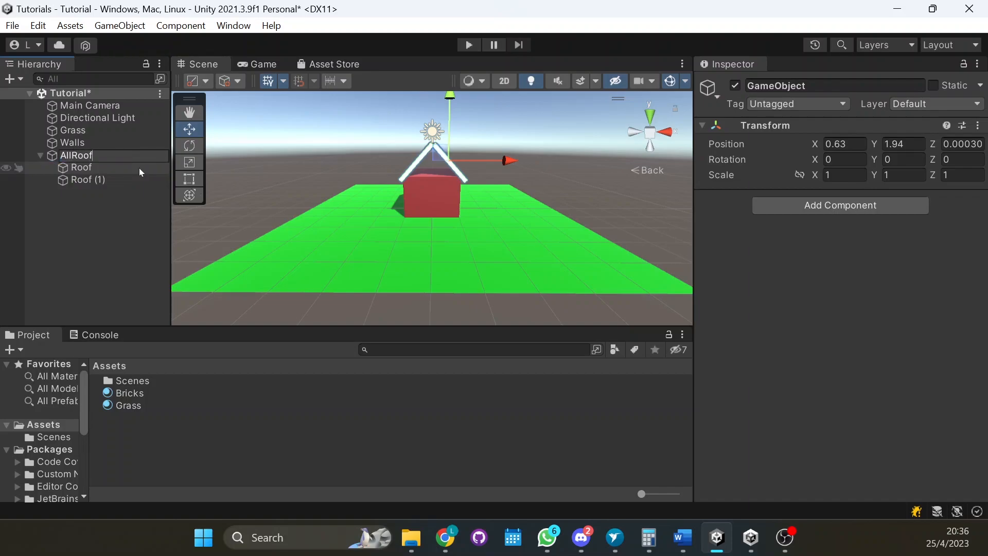
key(Return)
click(39, 155)
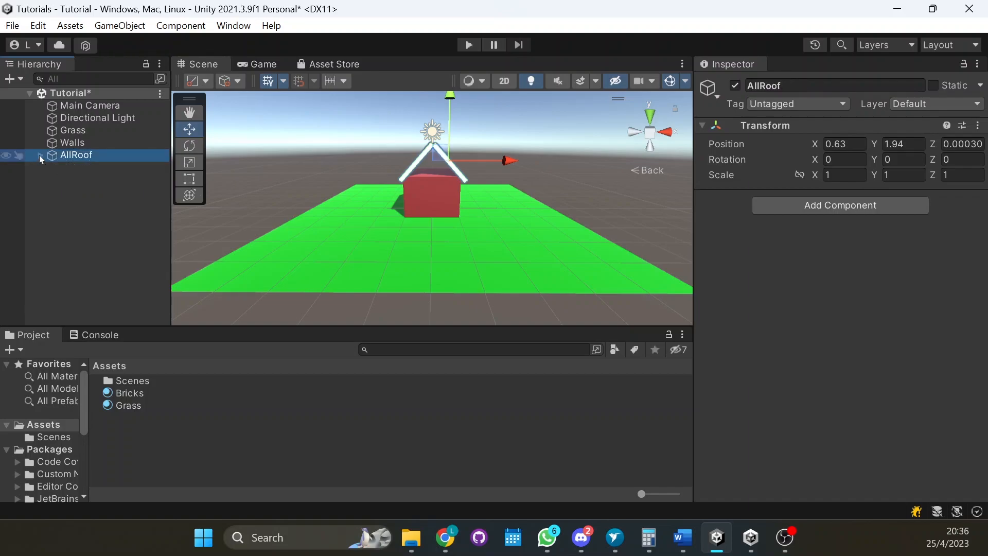
Step: Group Walls and AllRoof under a new empty parent object and name it House
alt+drag(340, 161, 425, 215)
click(108, 143)
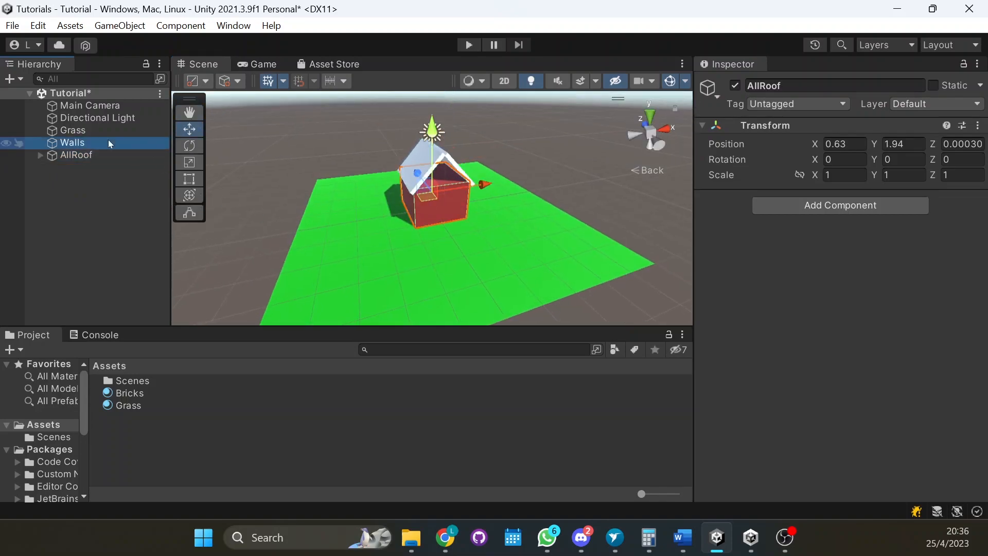
click(100, 164)
click(84, 156)
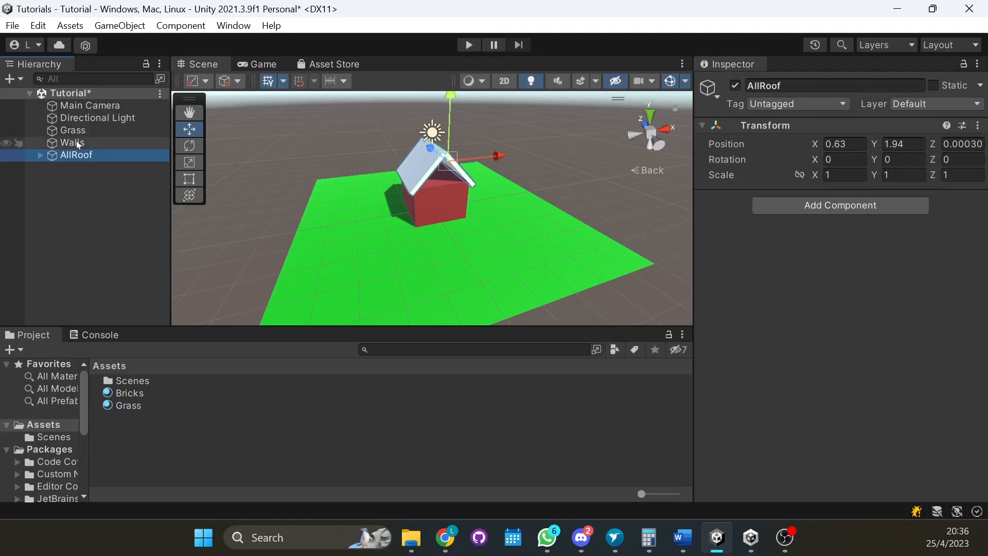
ctrl+click(77, 143)
right_click(78, 145)
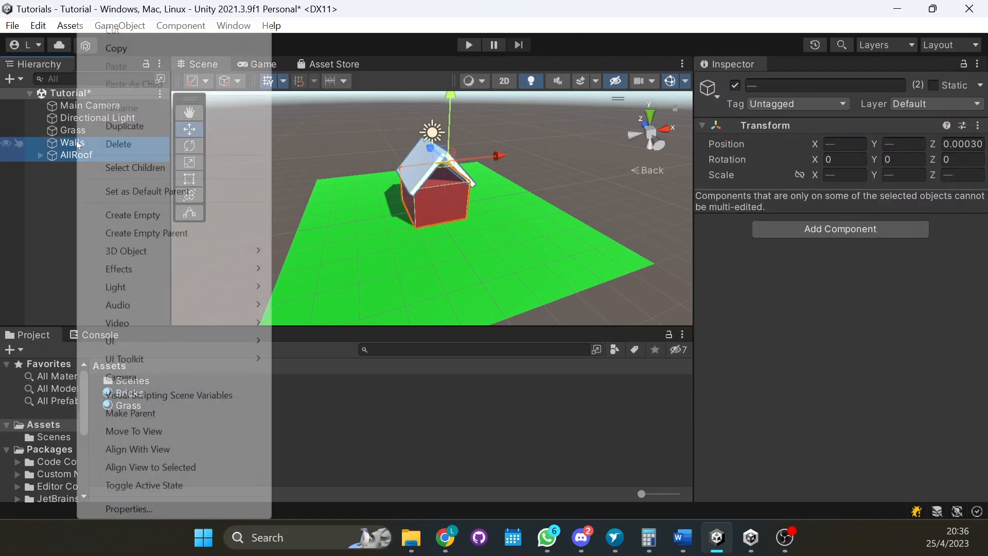
click(200, 233)
click(111, 143)
text(House)
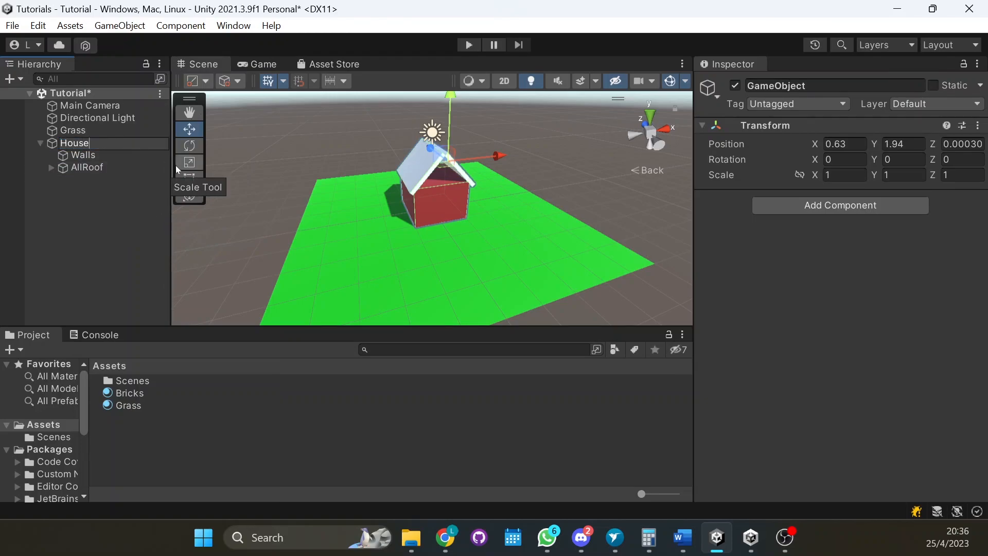
key(Return)
Step: Create a new material named Roof in the Assets folder
alt+drag(295, 119, 168, 210)
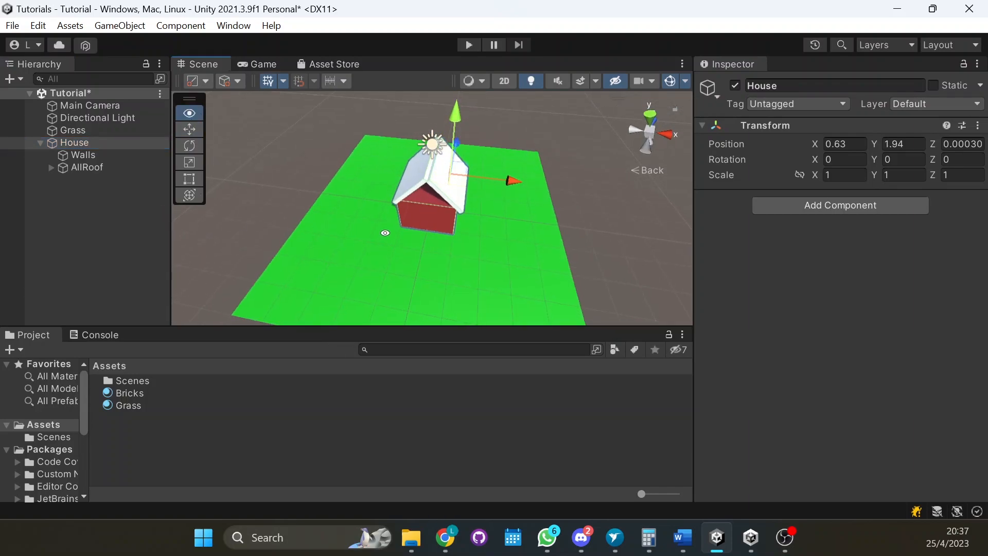
alt+drag(385, 232, 316, 243)
right_click(150, 428)
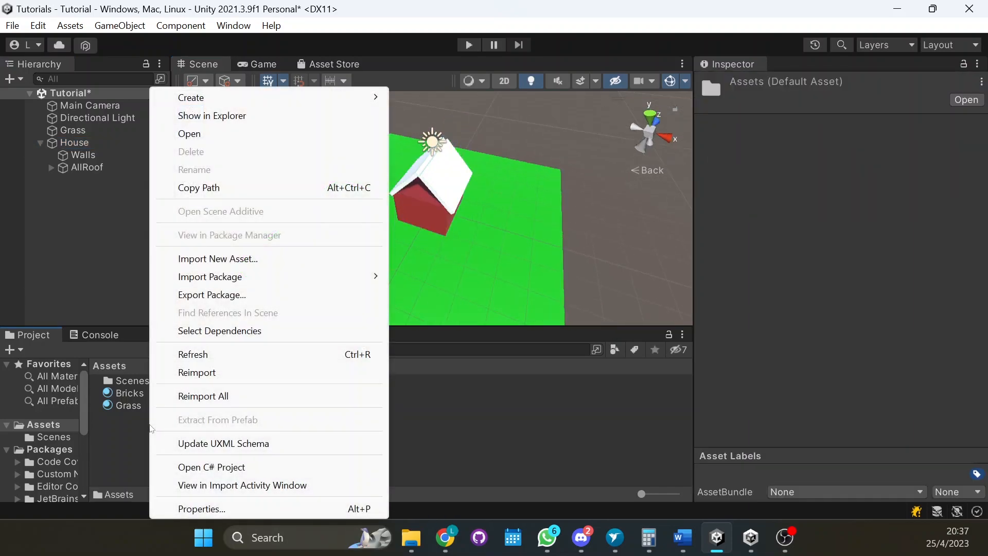
right_click(125, 430)
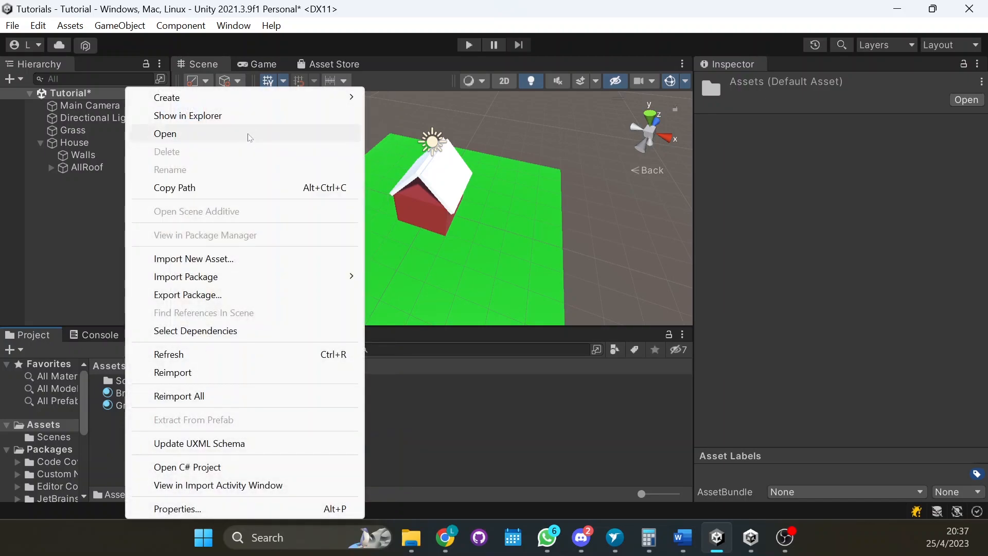
mouse_move(289, 97)
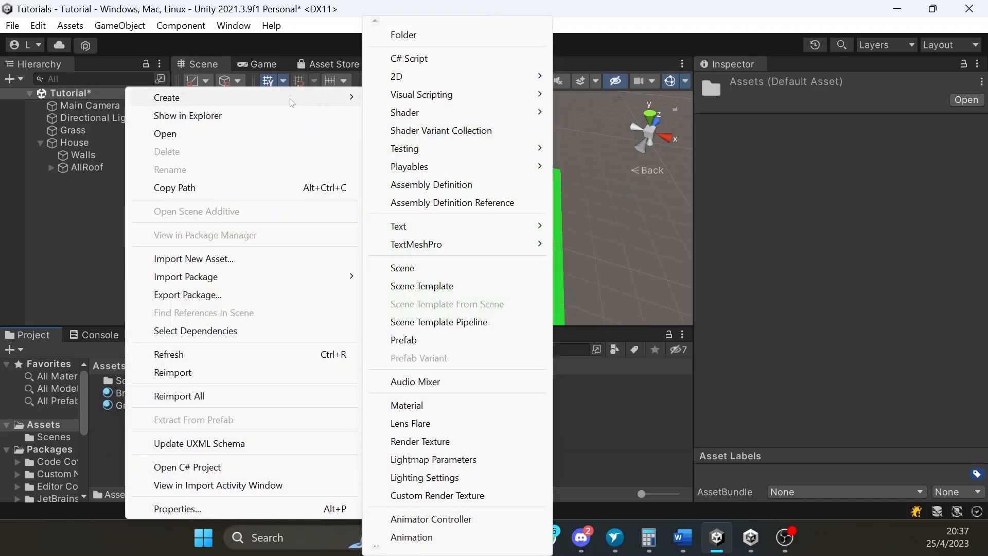
click(485, 402)
text(R)
text(ood)
key(BackSpace)
text(f)
key(Return)
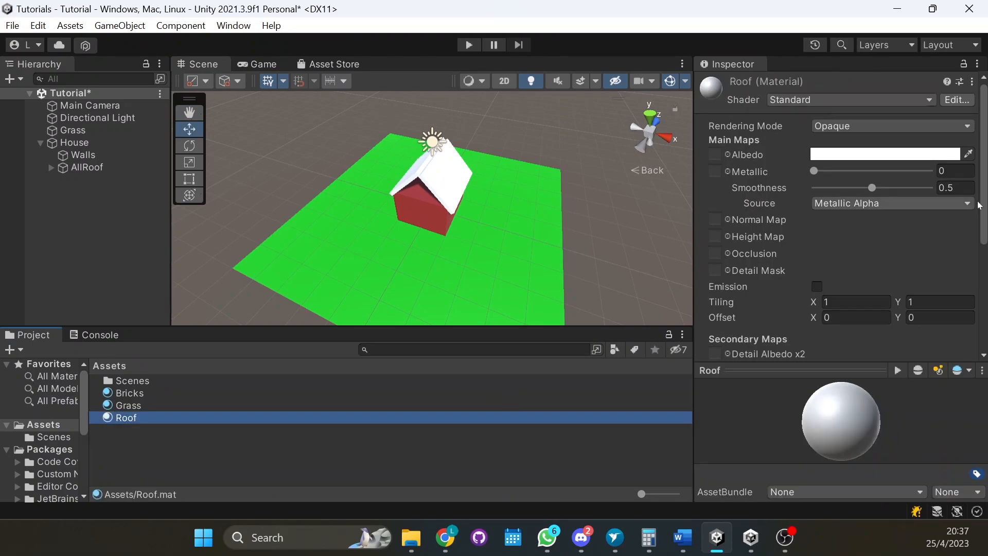
Step: Set the Roof material's albedo color to medium grey, RGB 147, 147, 147 (hex 939393)
click(940, 154)
mouse_move(881, 267)
mouse_down()
mouse_move(841, 271)
mouse_move(838, 262)
mouse_up()
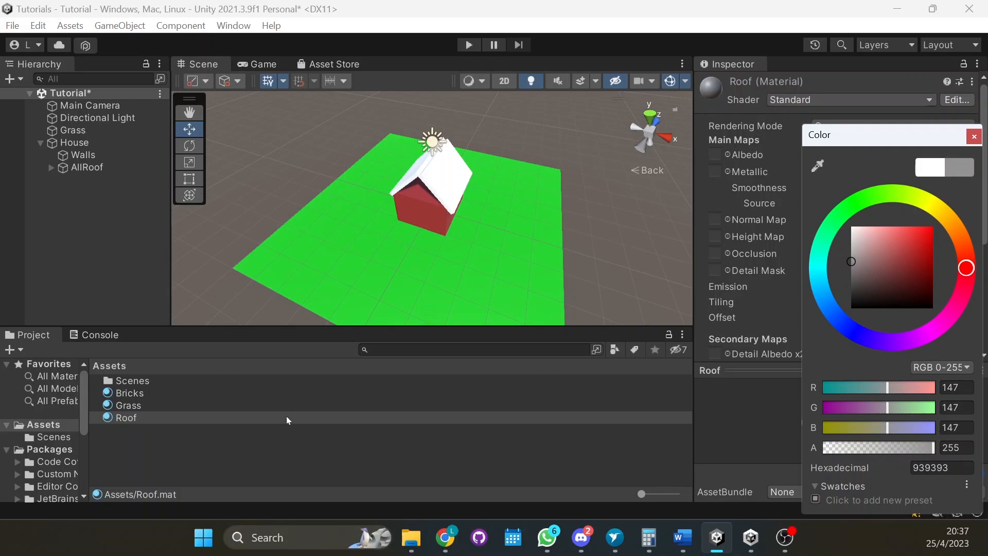
click(267, 436)
Step: Apply the Roof material to both sloped roof slabs of the house in the scene
drag(138, 417, 440, 161)
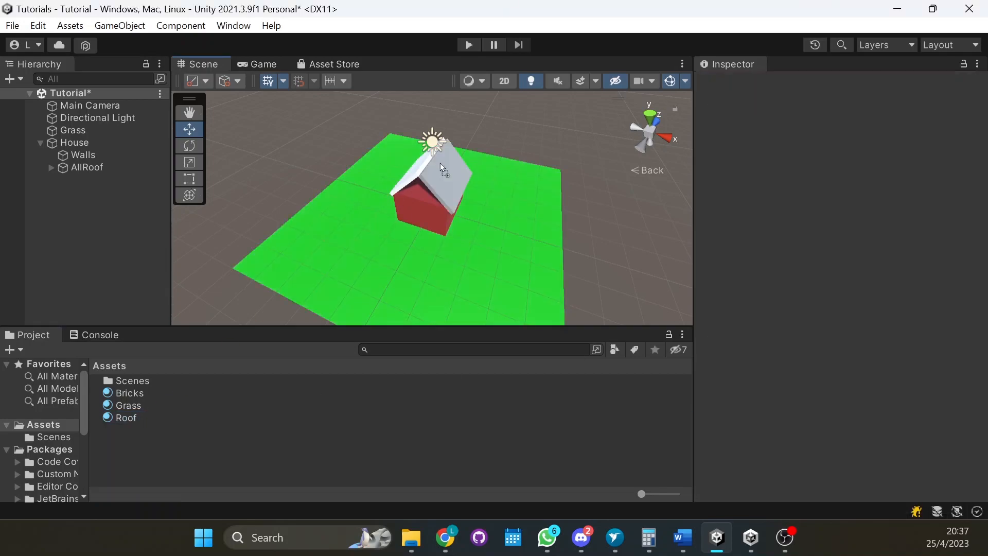
drag(113, 420, 407, 185)
alt+drag(207, 278, 584, 212)
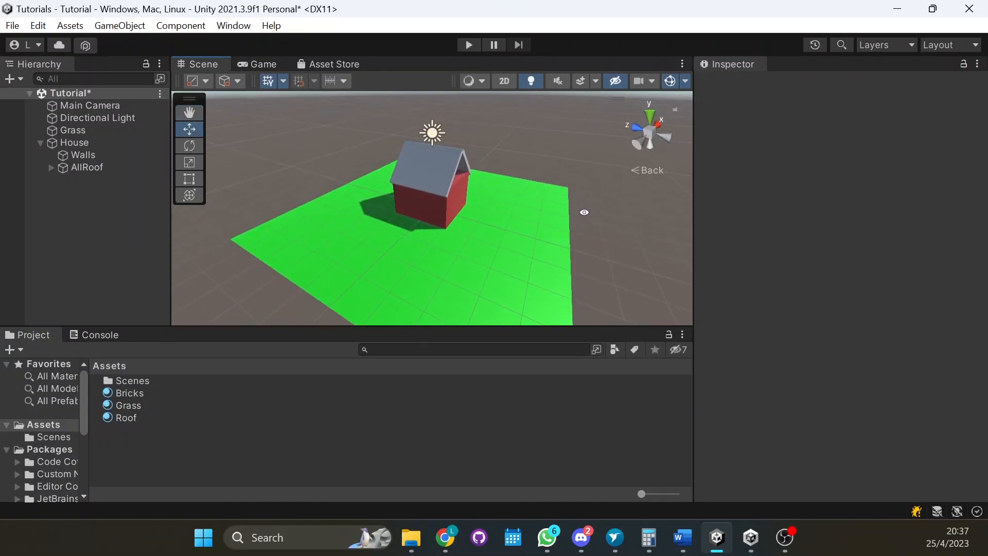